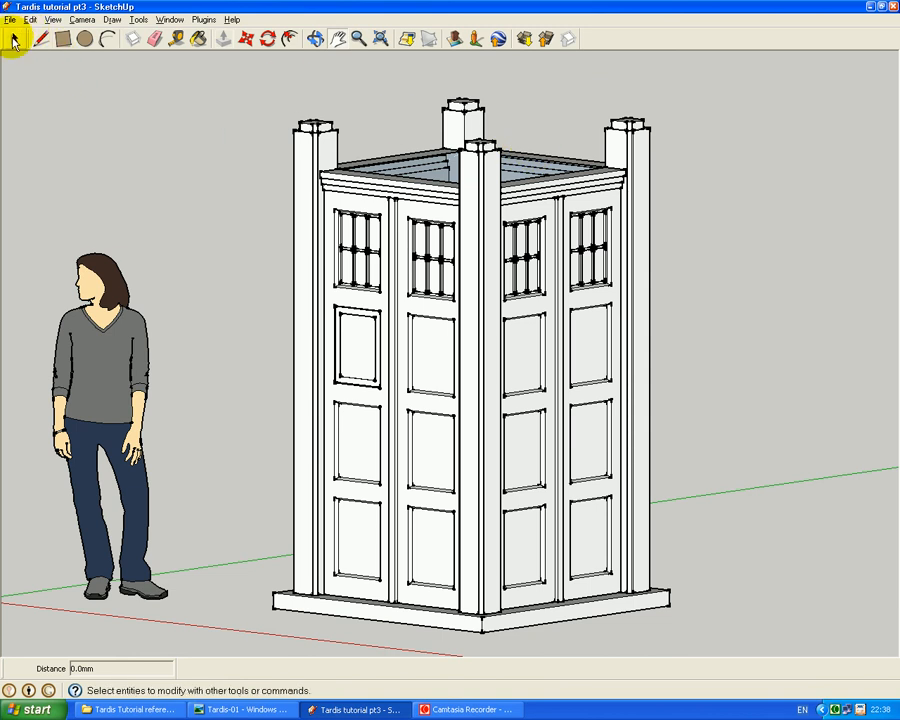
Step: Select the whole police box structure above the base slab and hide it, leaving the base slab out
click(12, 40)
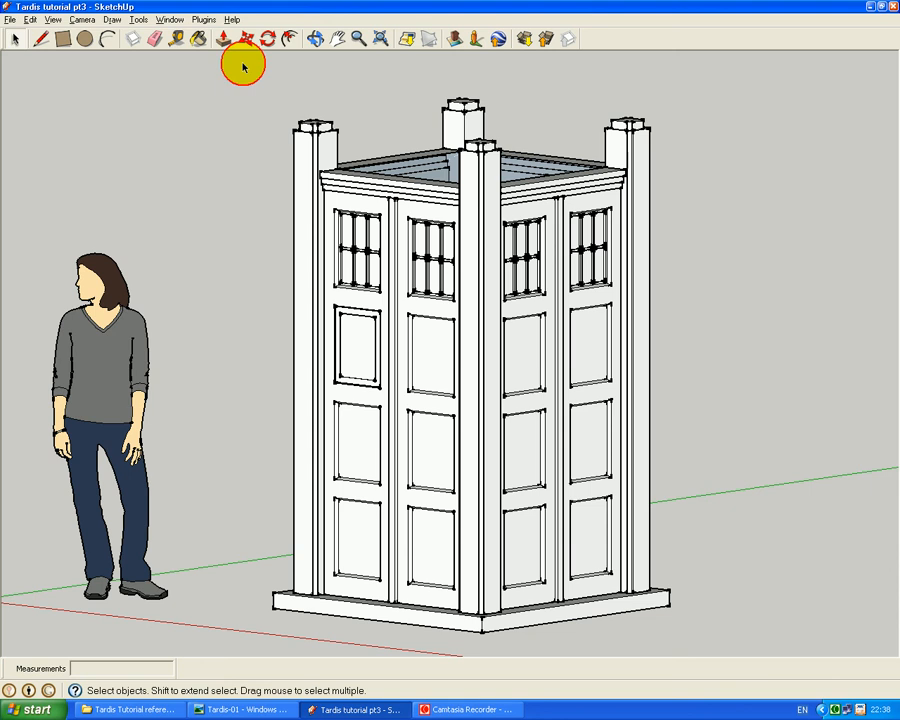
drag(243, 64, 709, 619)
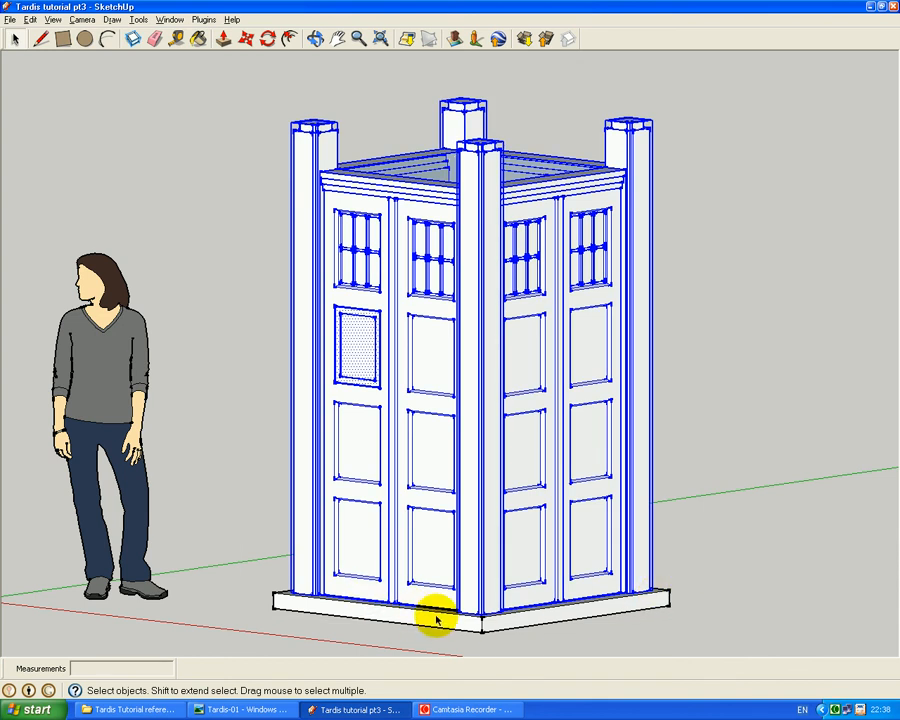
click(30, 19)
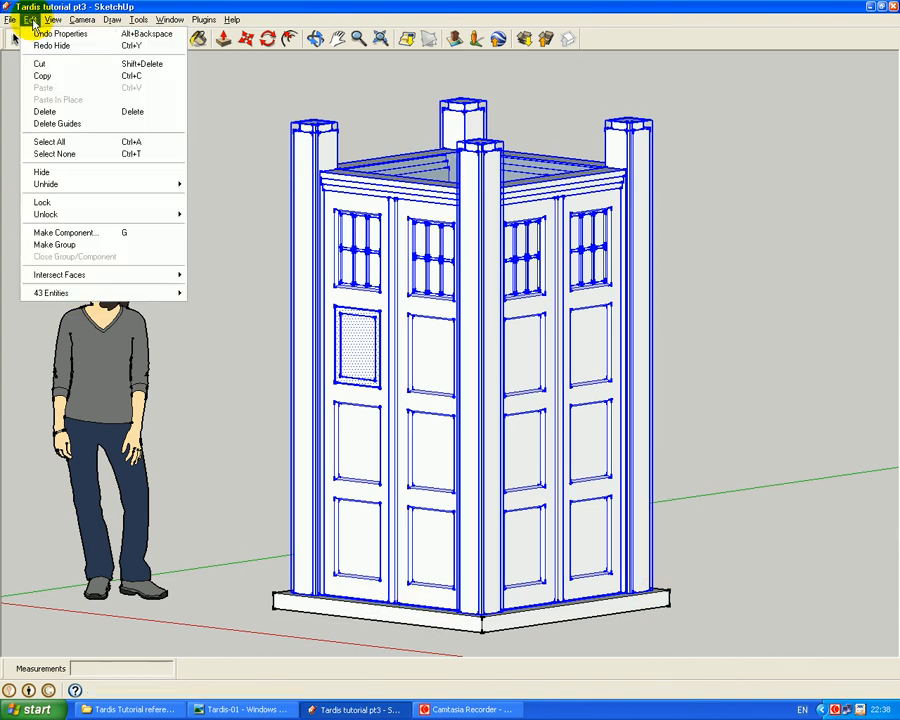
click(63, 172)
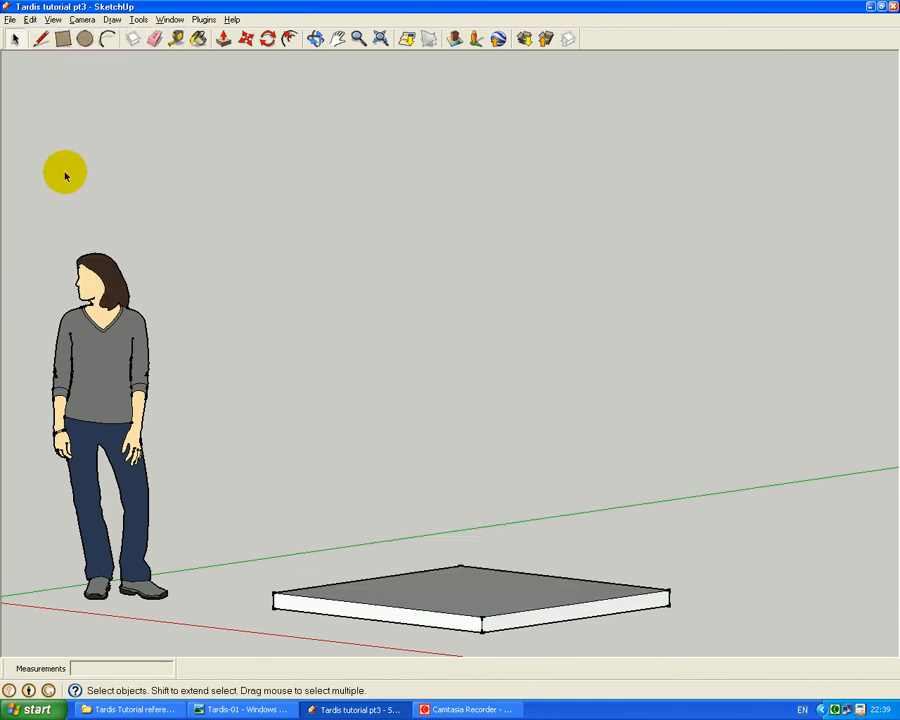
Step: Create two perpendicular guides across the base slab's top face, each offset 680 mm from an edge so they cross at its centre
click(315, 40)
drag(460, 456, 460, 508)
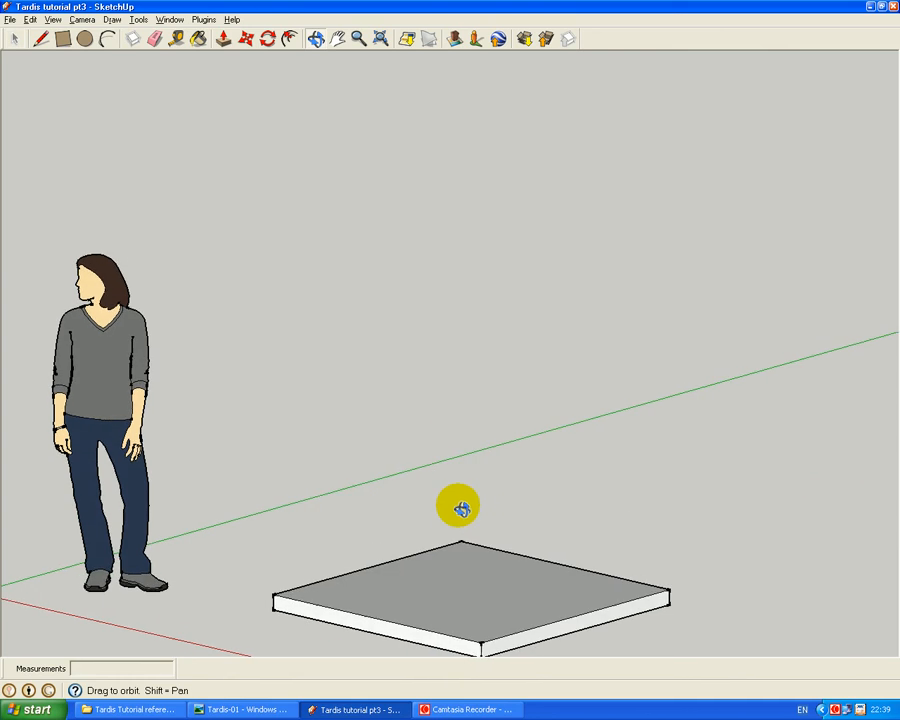
click(338, 40)
drag(375, 245, 375, 220)
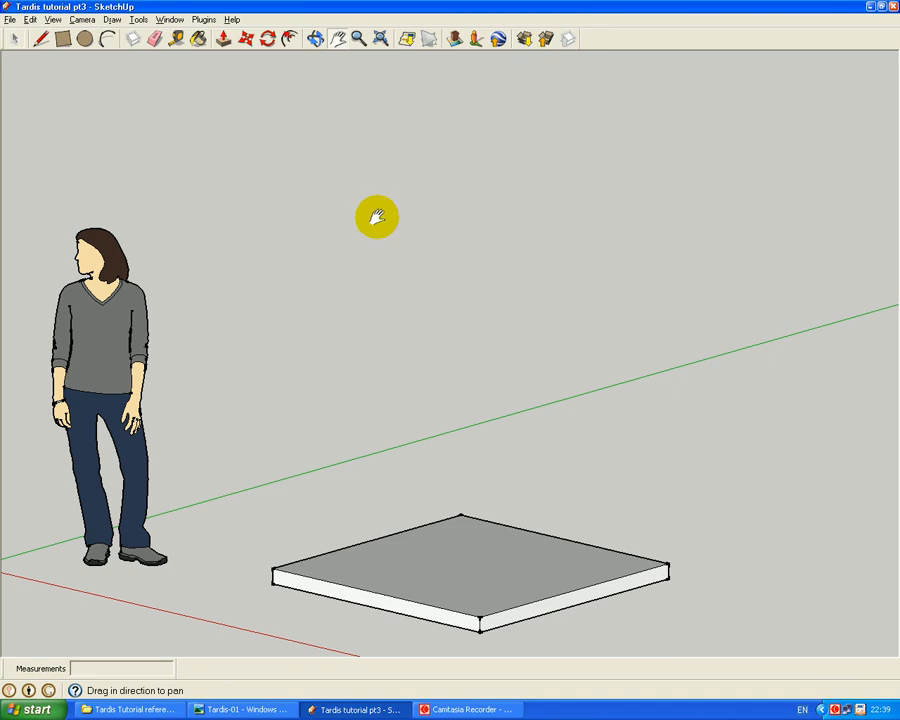
click(176, 39)
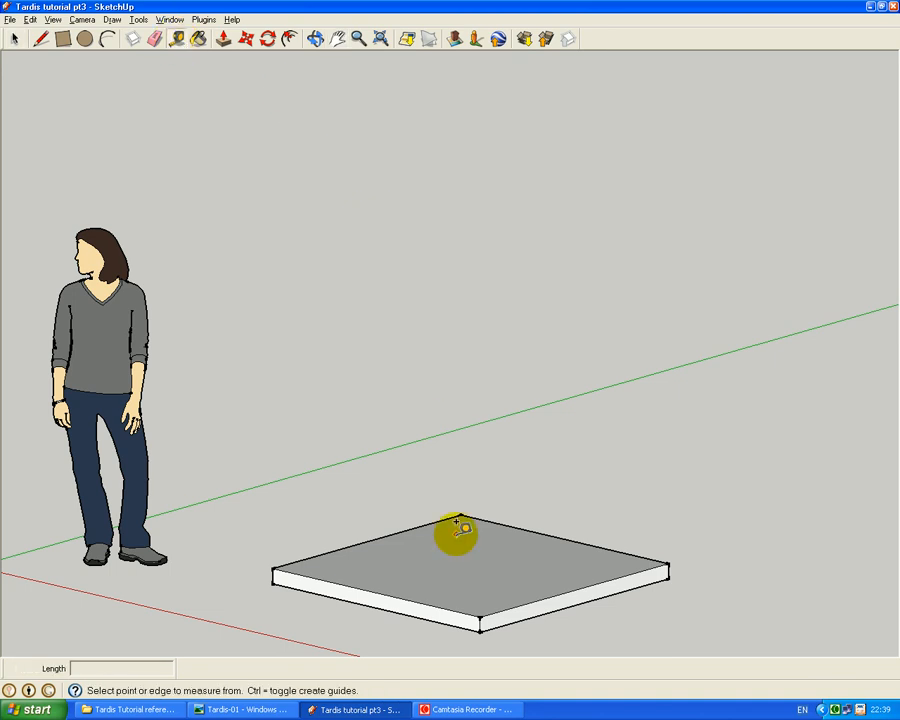
click(371, 530)
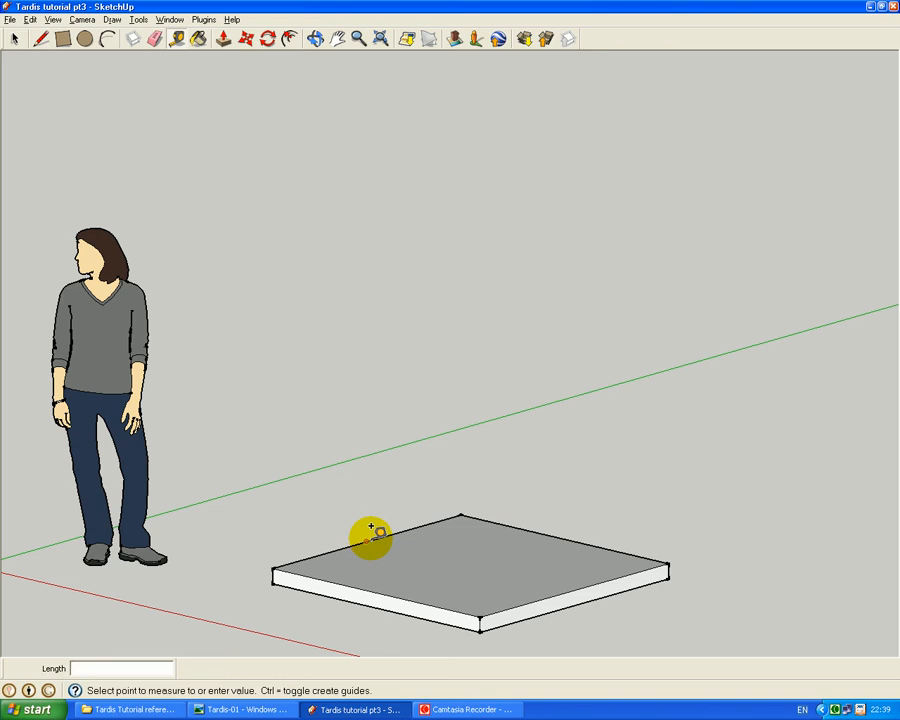
click(379, 580)
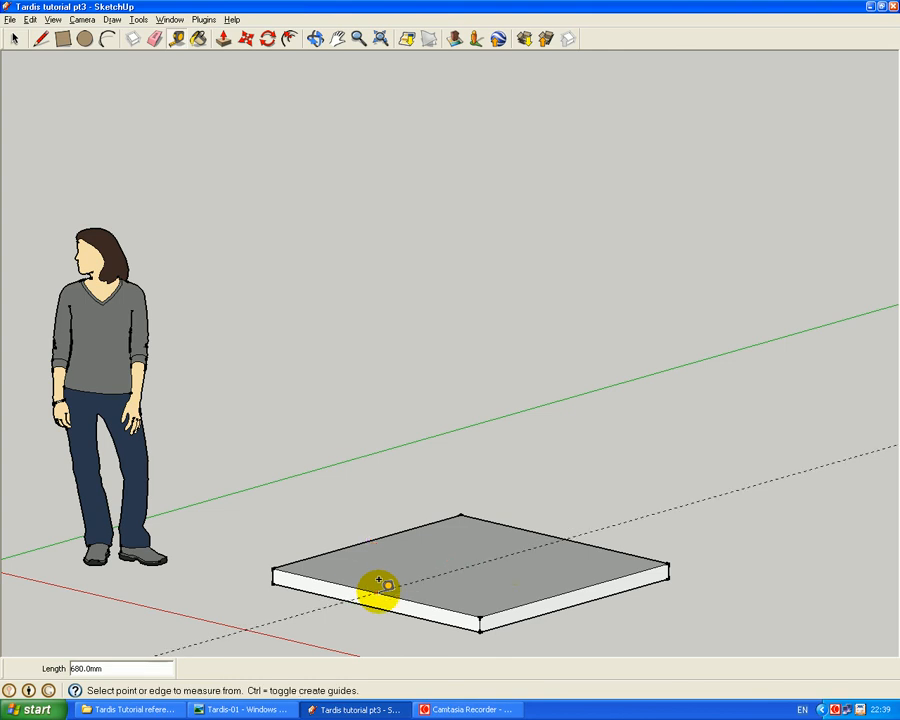
click(446, 604)
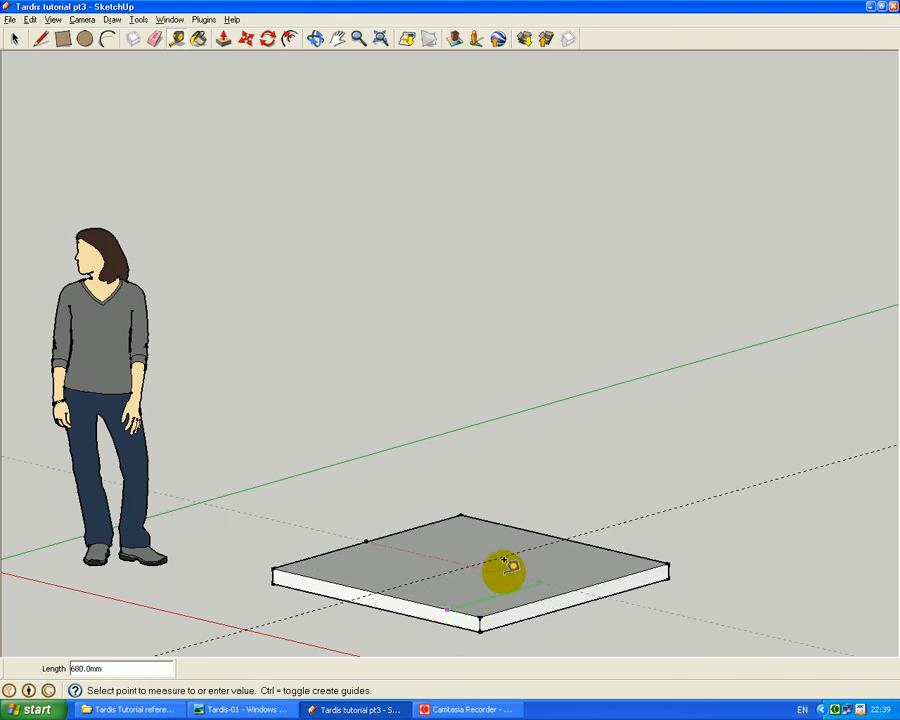
click(576, 581)
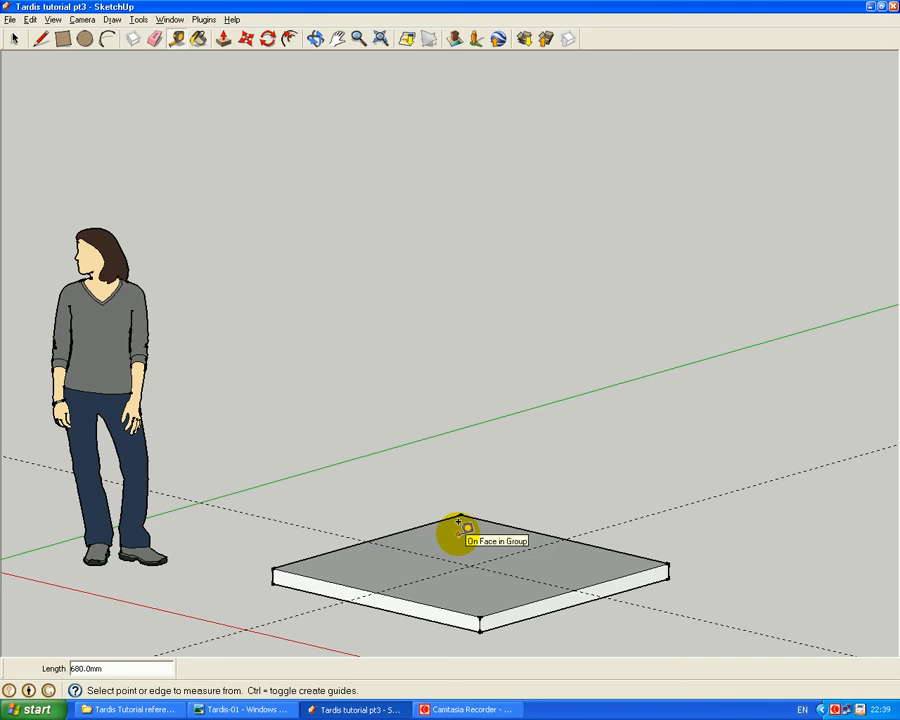
Step: Add four guides on the base slab, offset 550 mm to each side of both centre guides
click(434, 567)
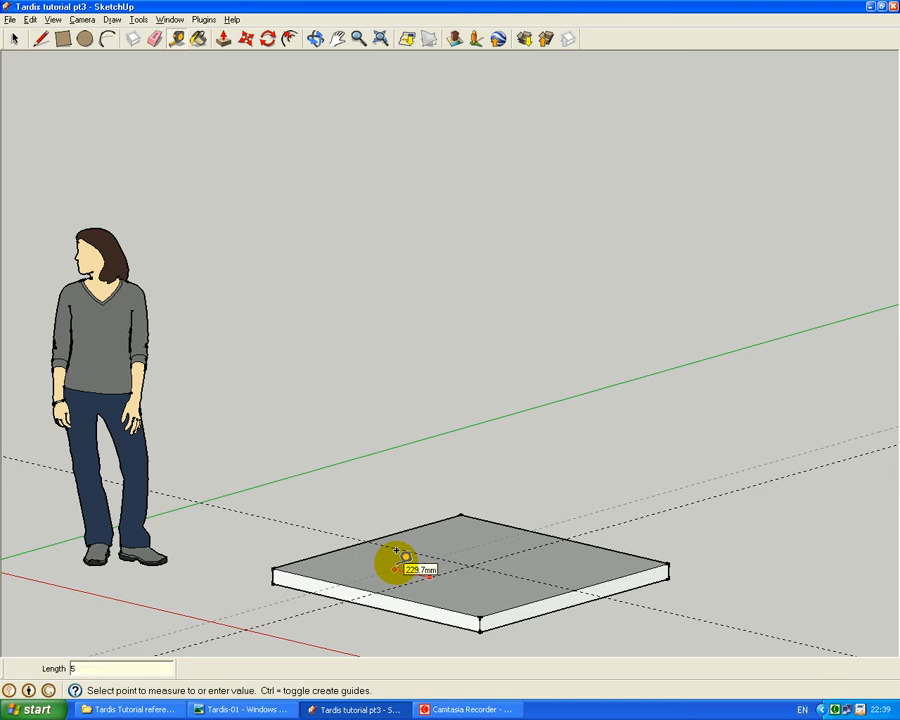
text(550)
key(Return)
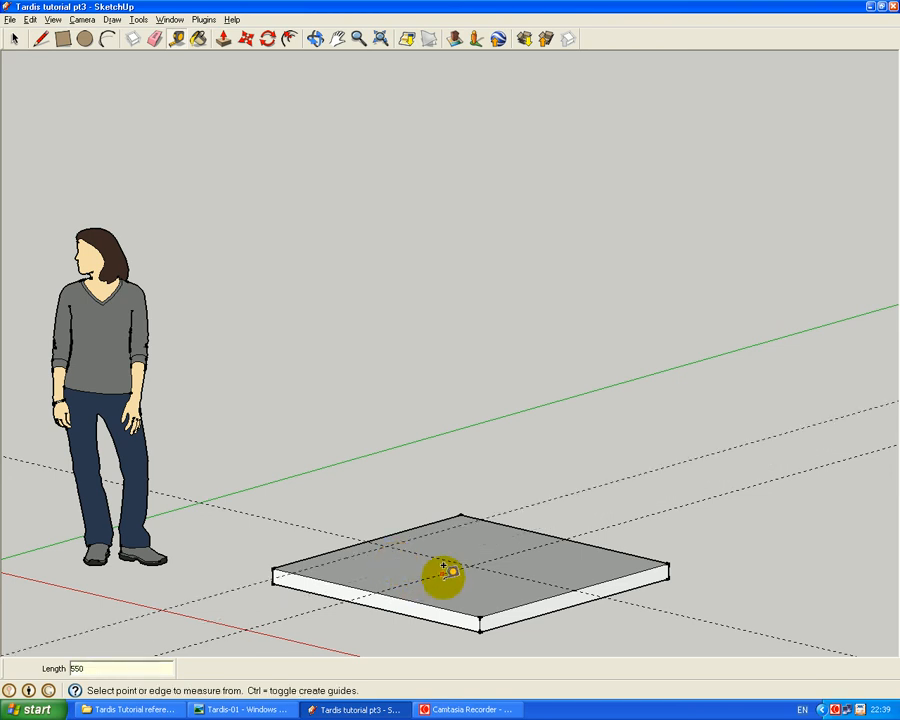
click(483, 569)
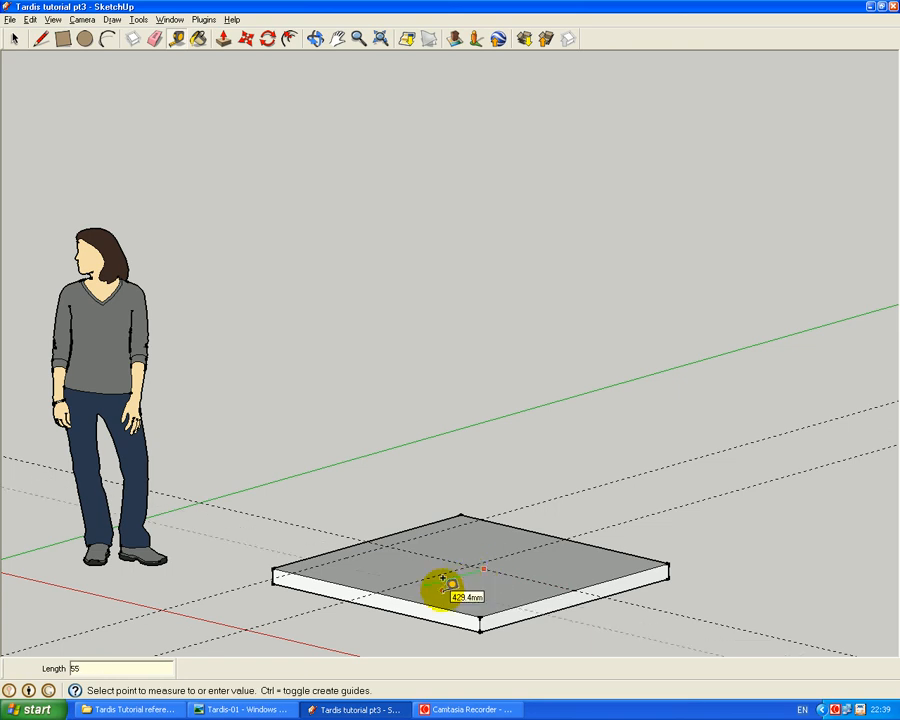
click(445, 582)
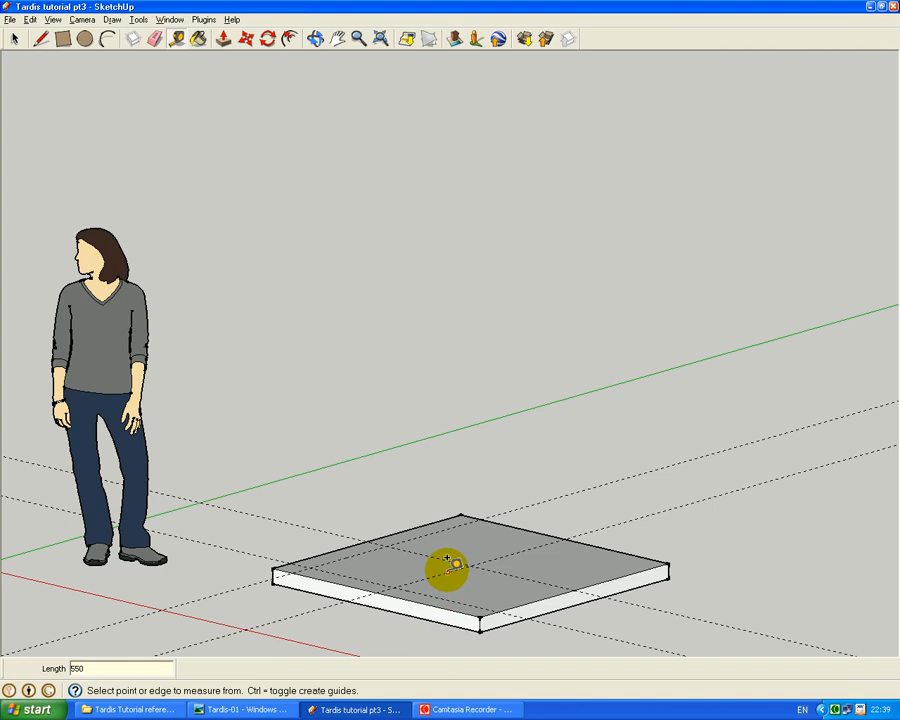
click(448, 560)
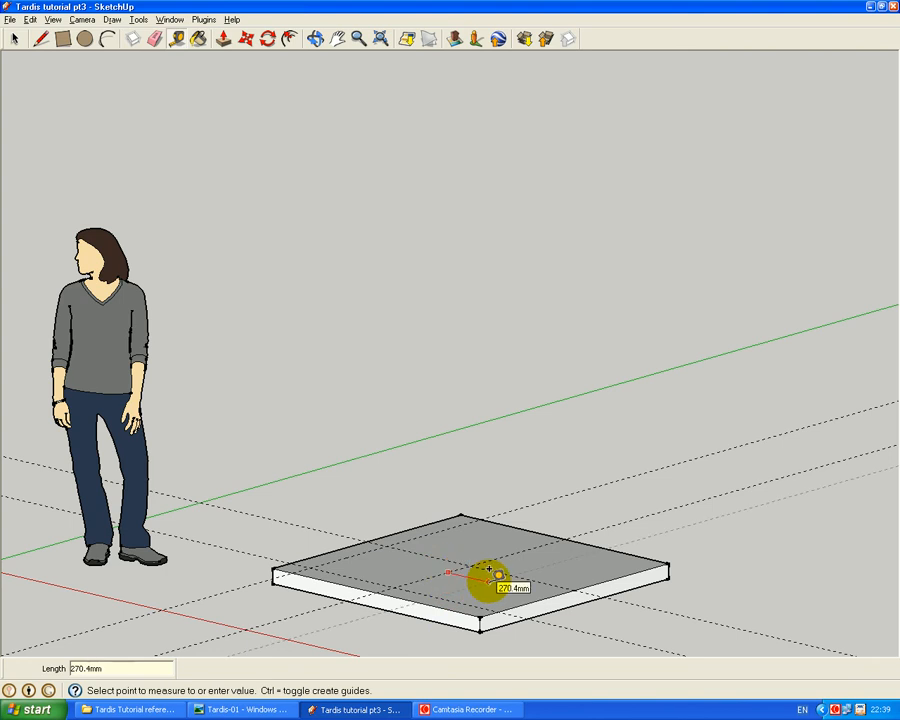
click(489, 579)
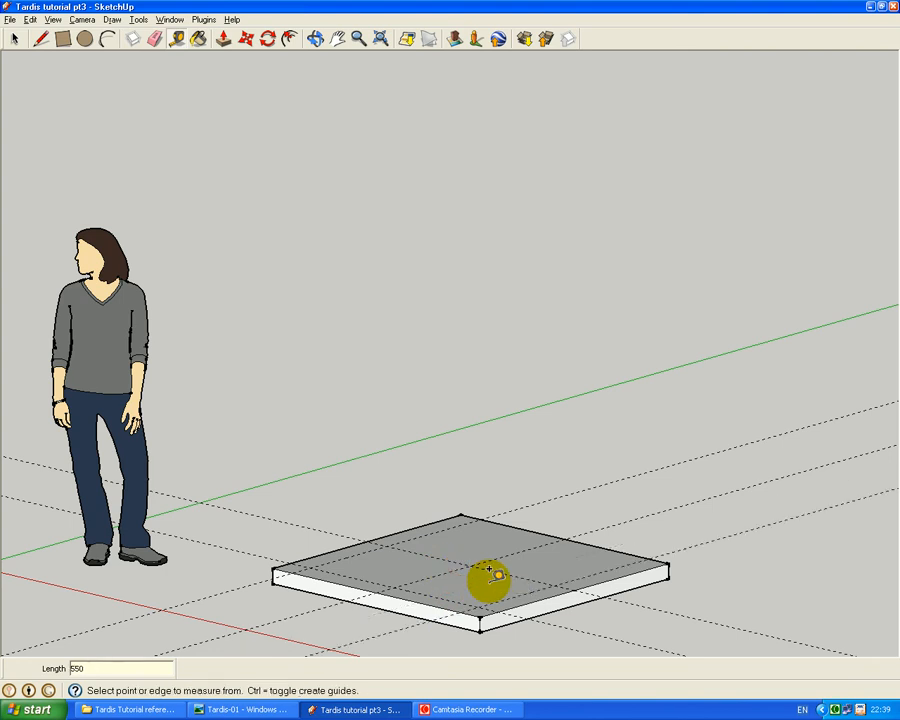
click(500, 570)
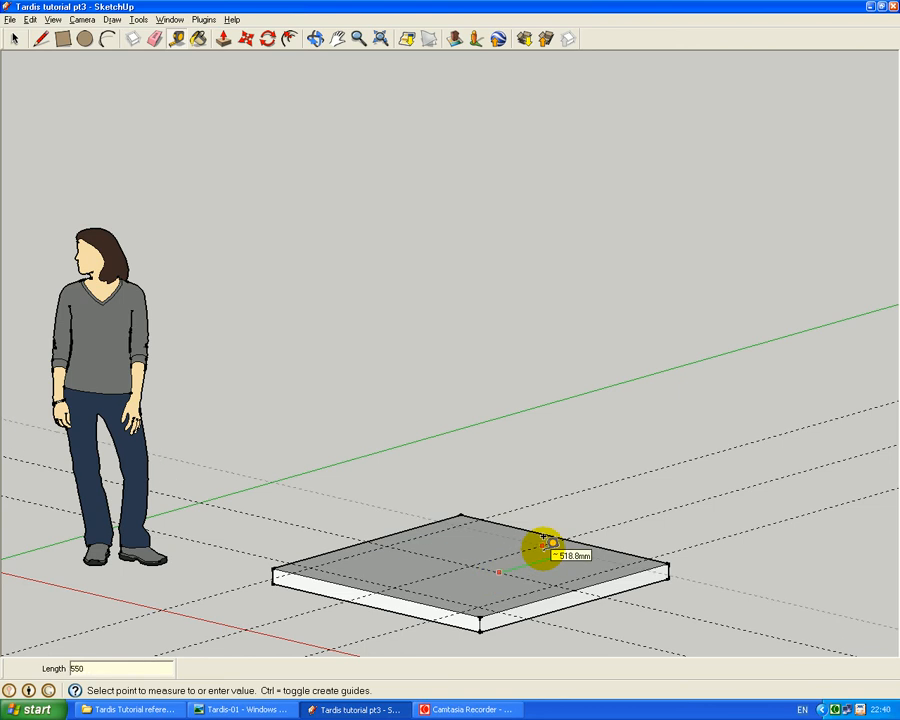
click(542, 538)
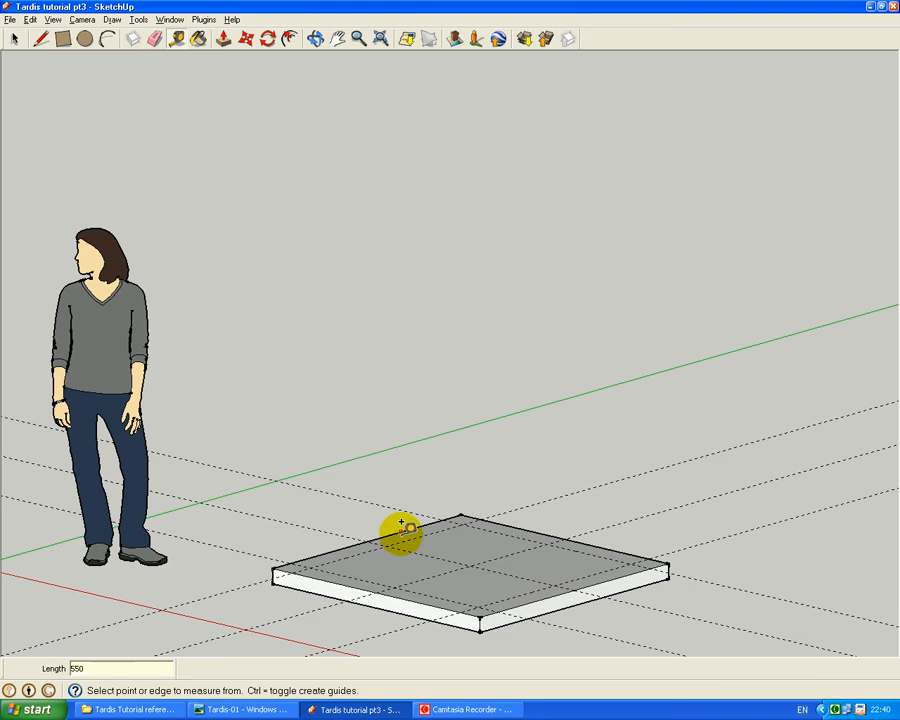
Step: Draw a closed outline along the base slab's edges and the guide intersections, leaving a 130 mm square notch at each corner
click(15, 40)
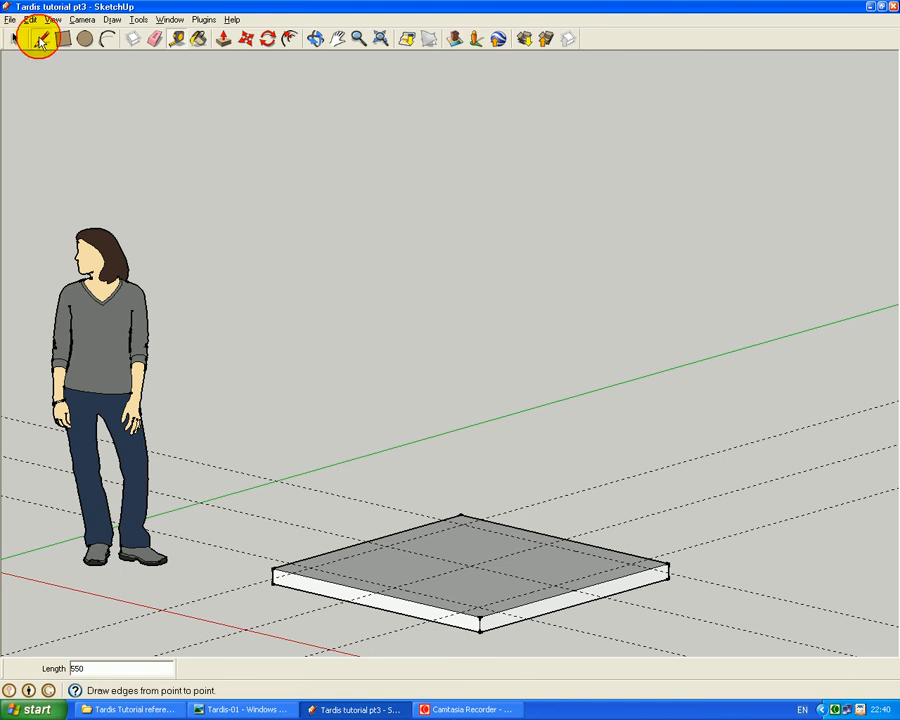
click(40, 40)
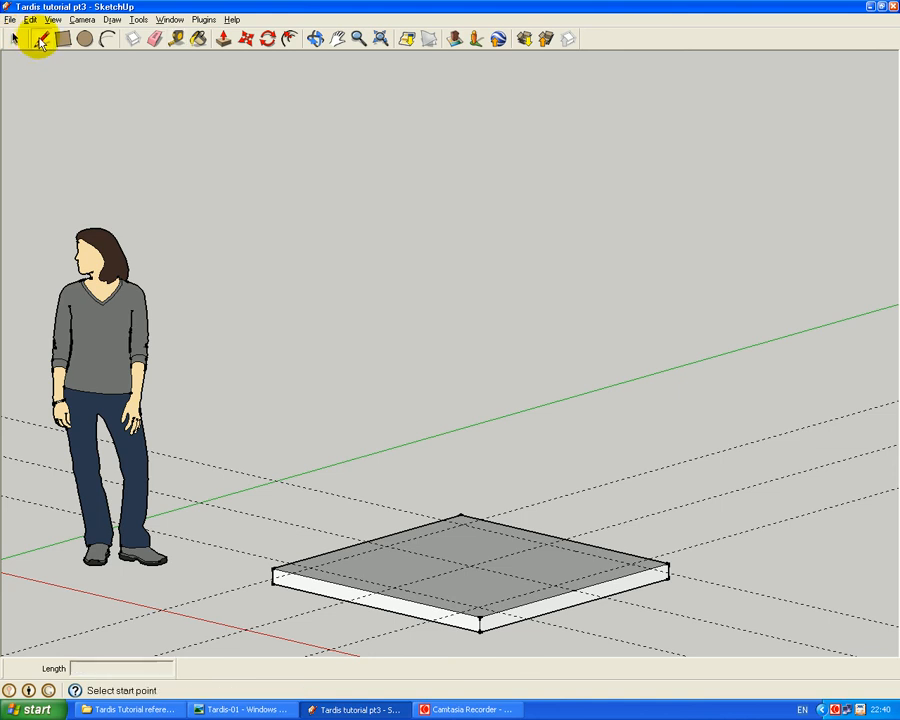
click(310, 567)
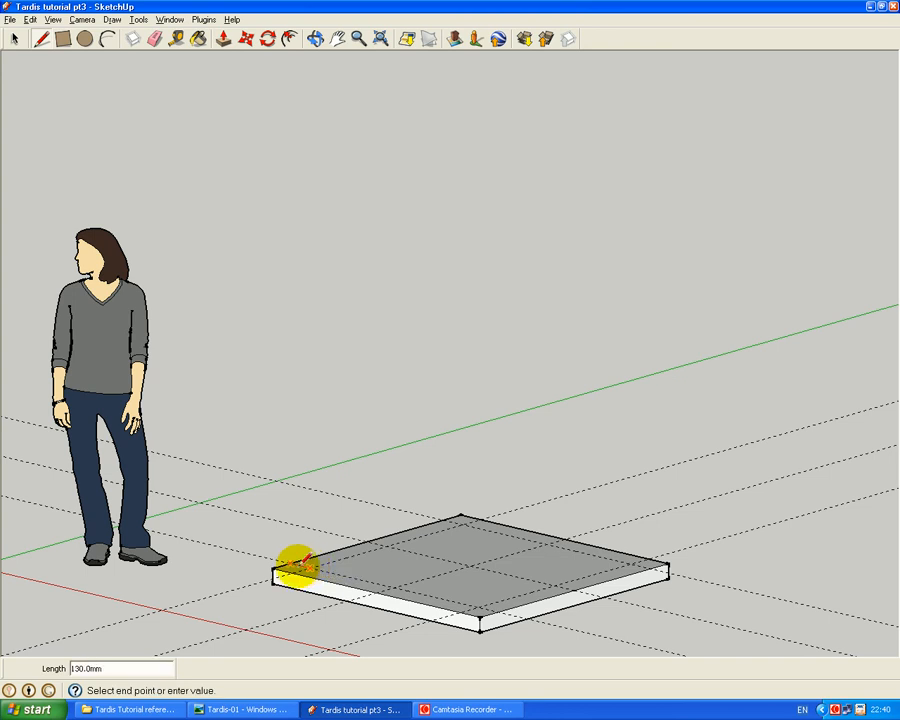
click(288, 566)
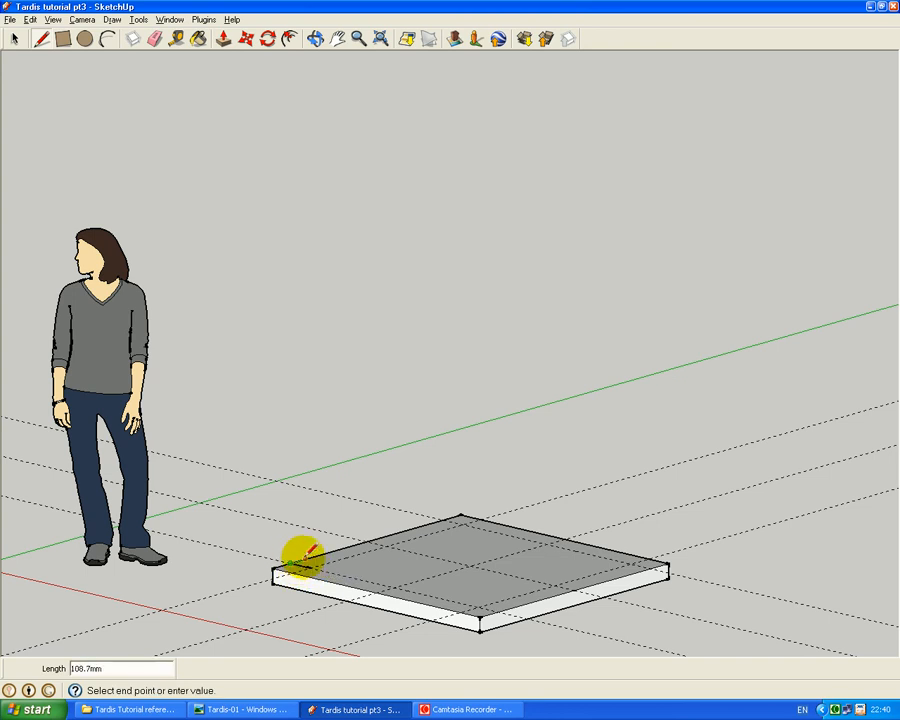
click(443, 519)
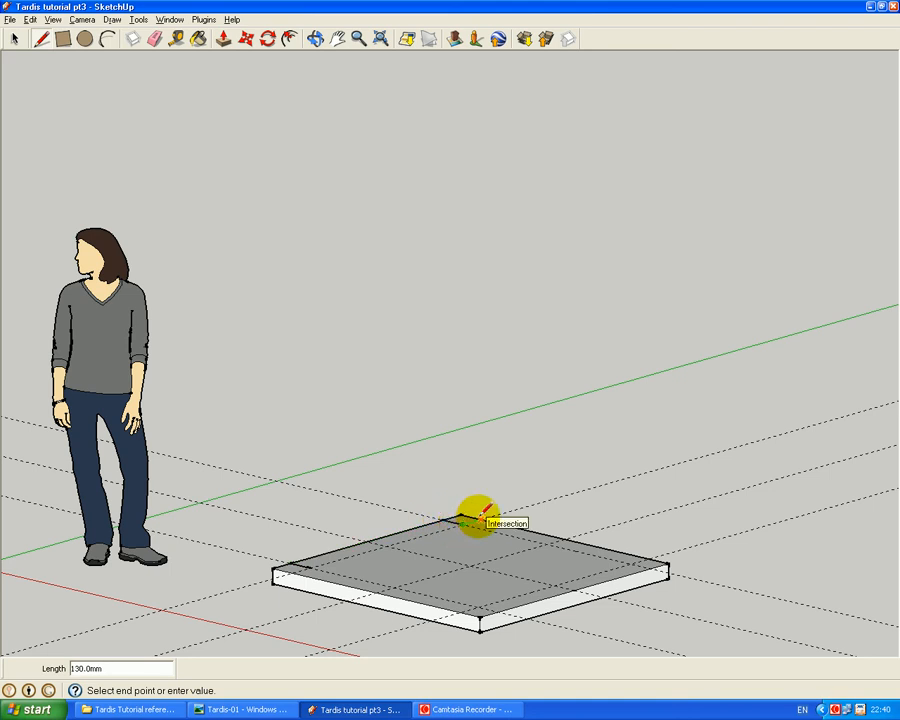
click(647, 556)
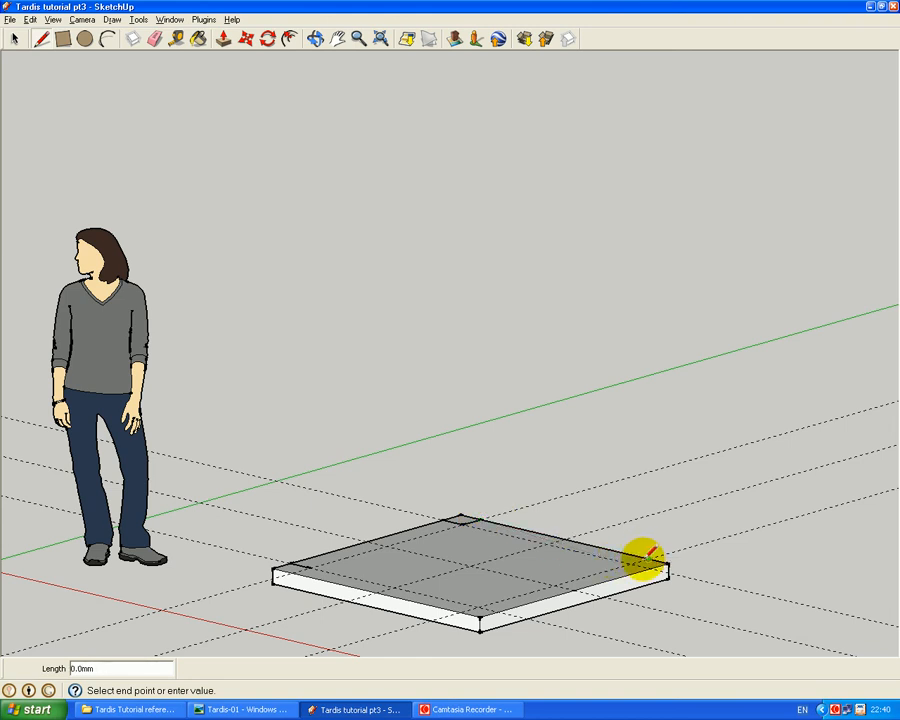
click(631, 562)
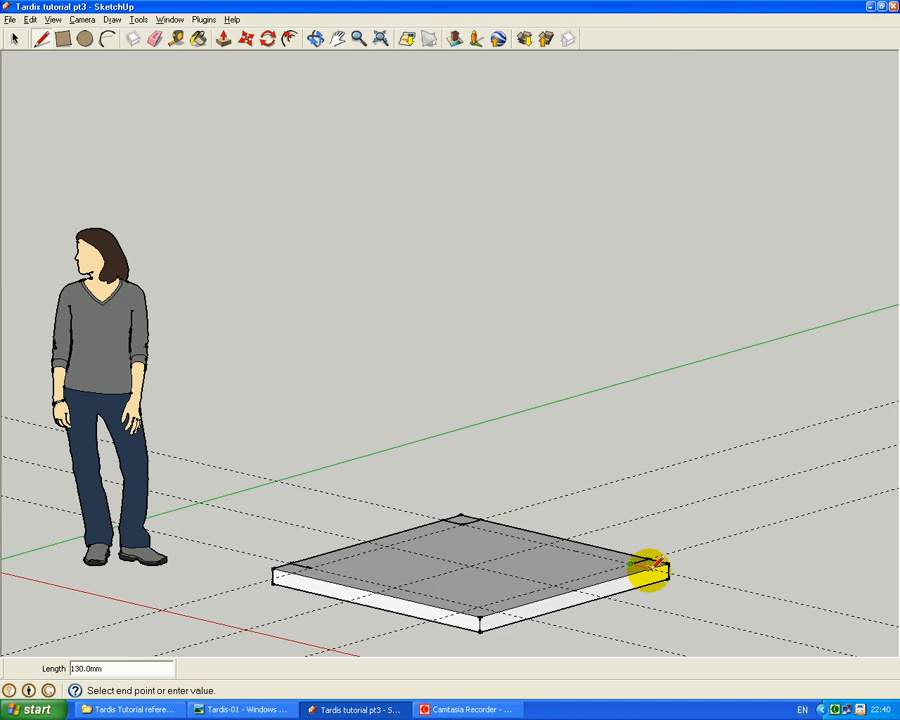
click(651, 567)
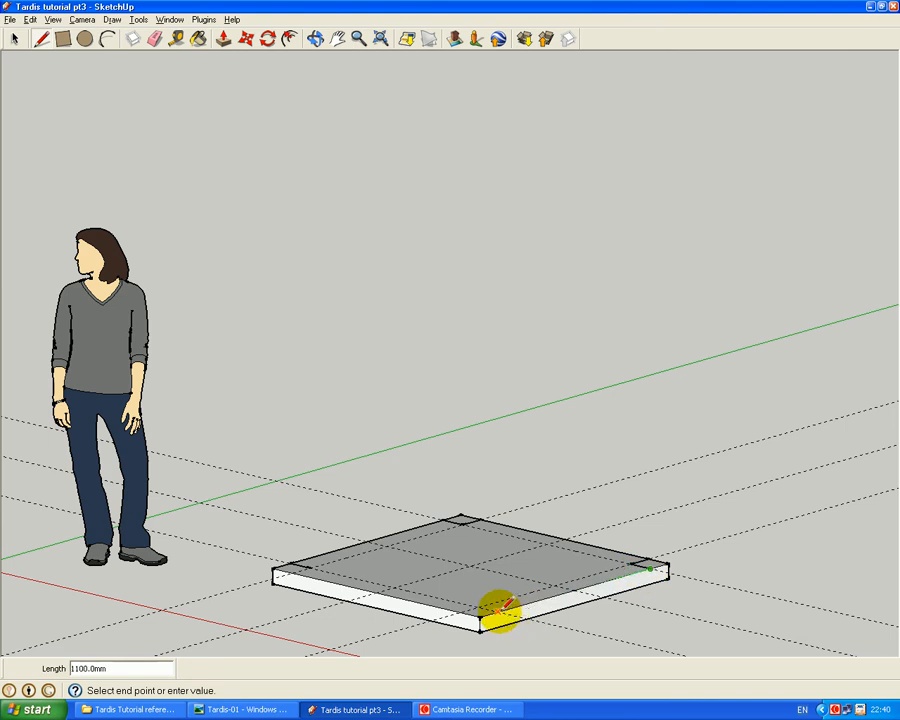
click(505, 604)
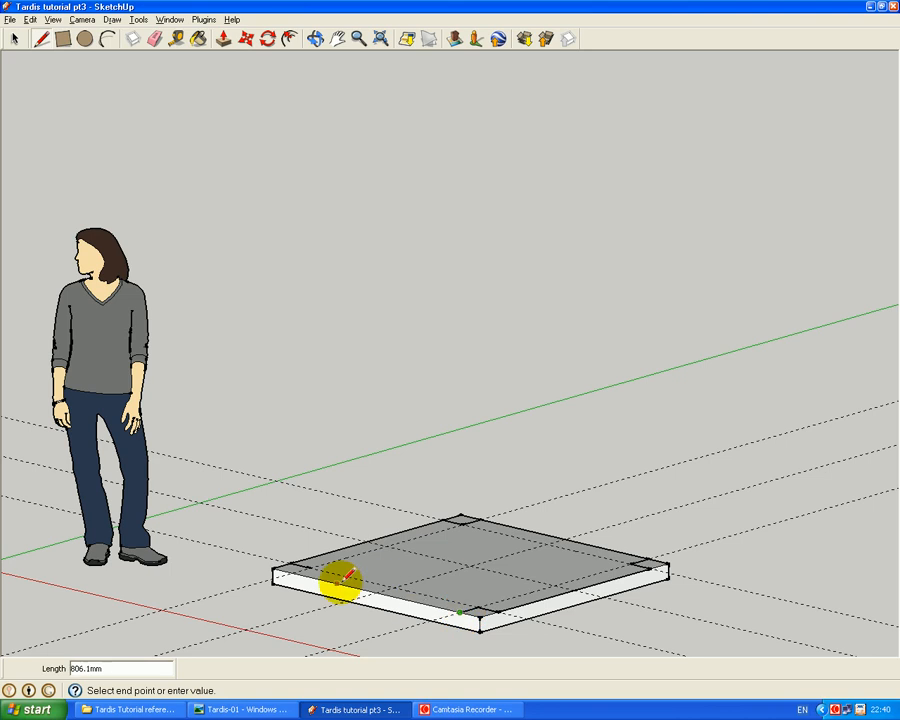
click(280, 572)
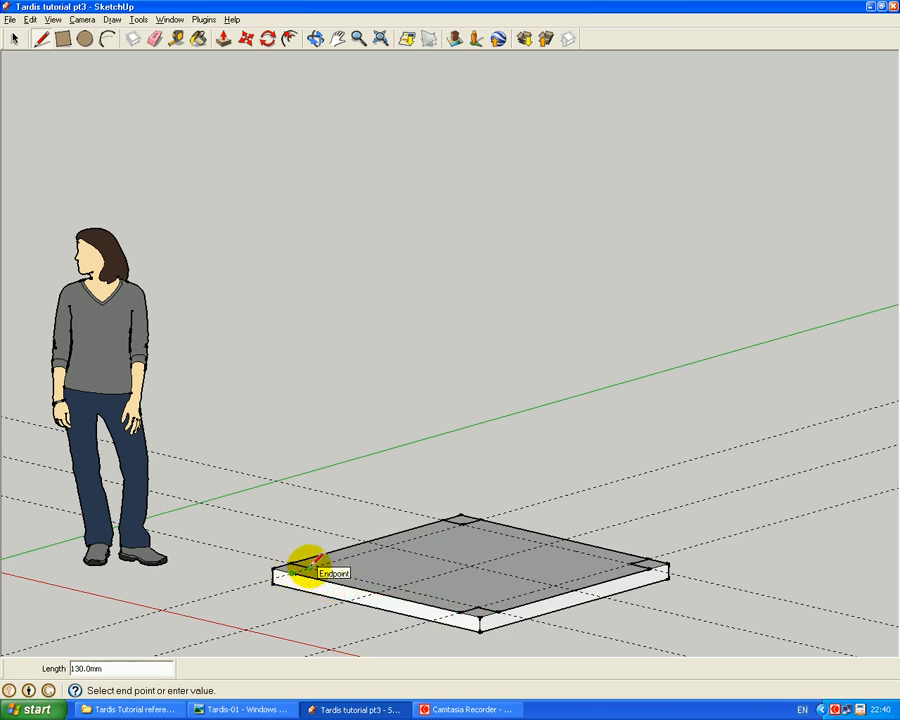
click(311, 565)
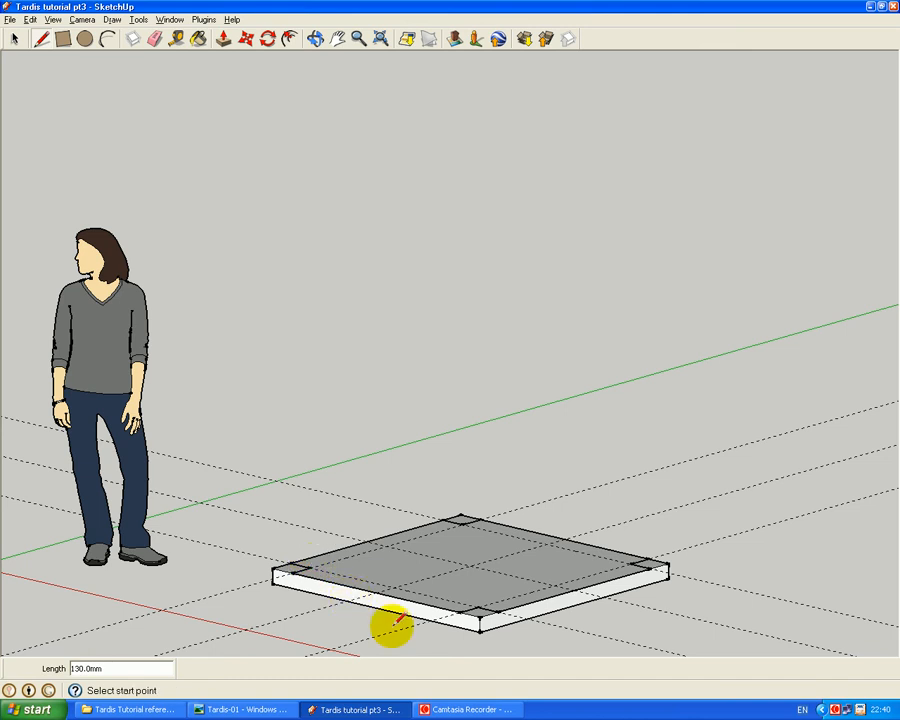
Step: Select the notched face on the base slab and move it 2070 mm vertically upward
click(14, 39)
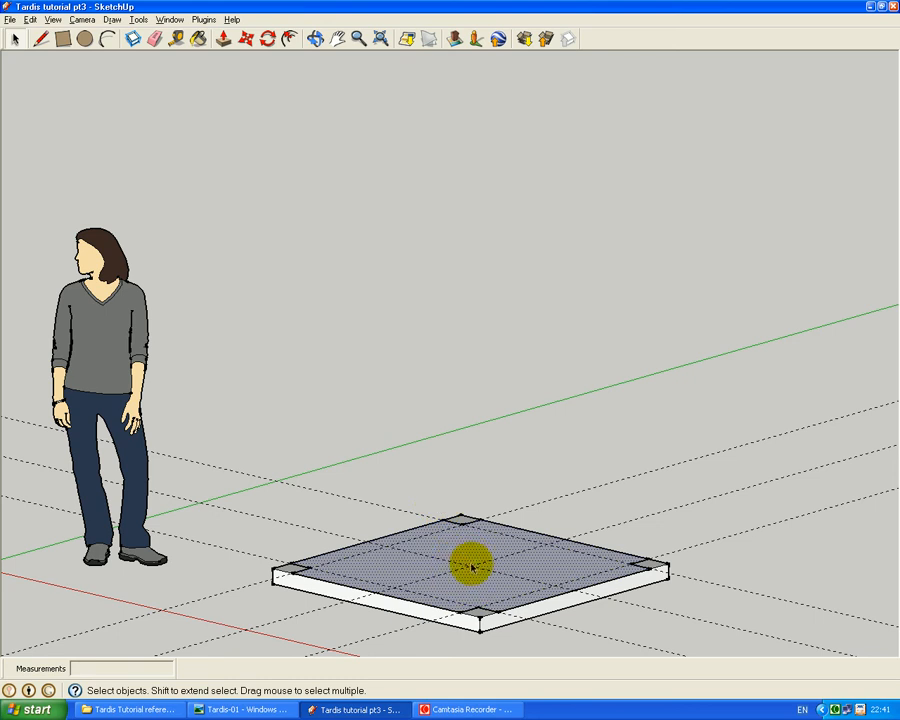
click(243, 37)
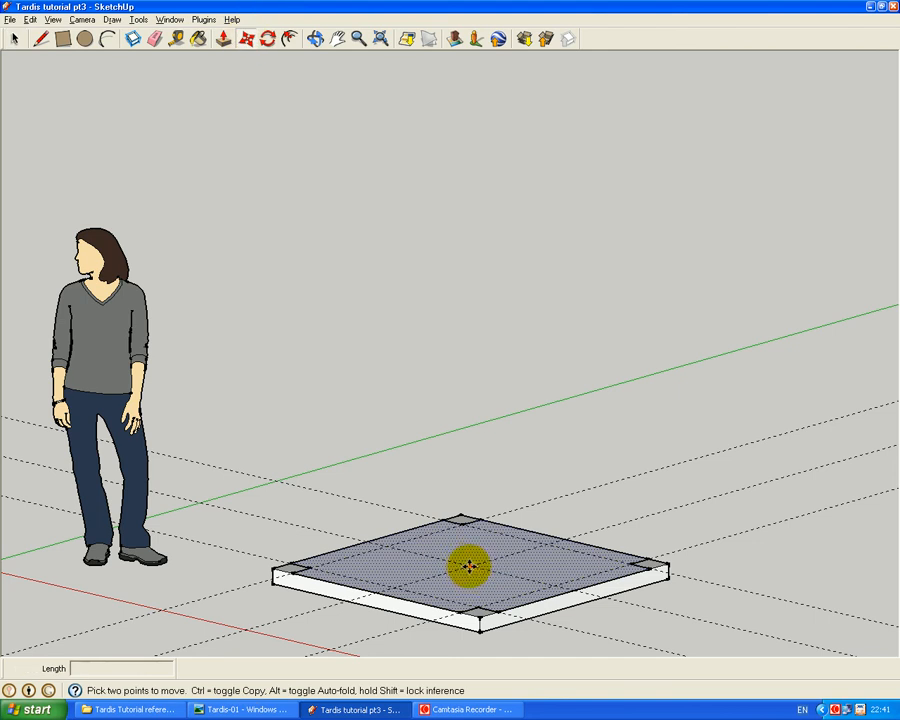
click(468, 566)
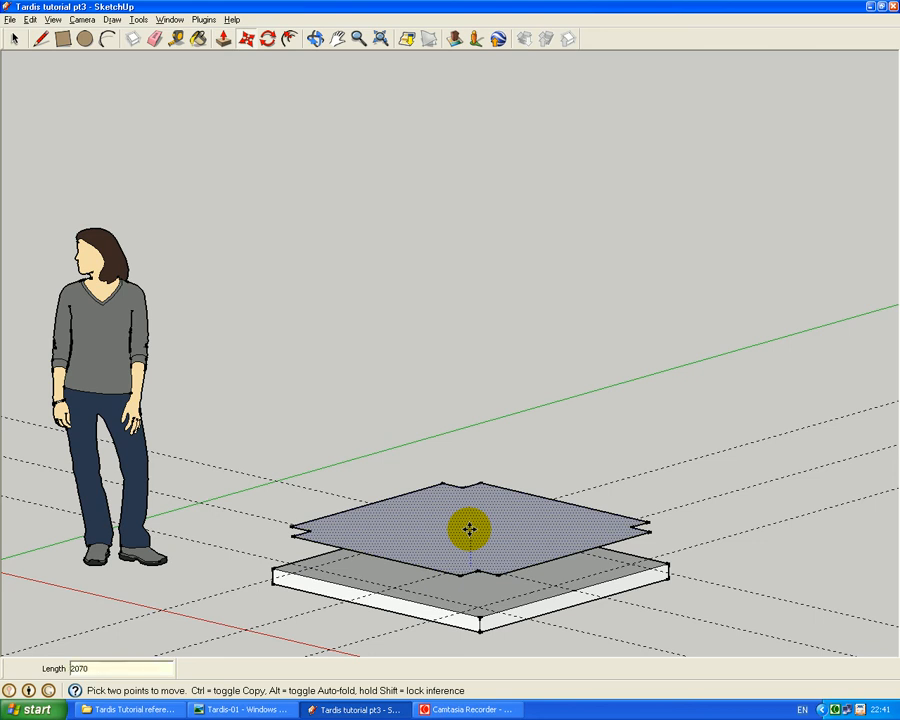
key(Return)
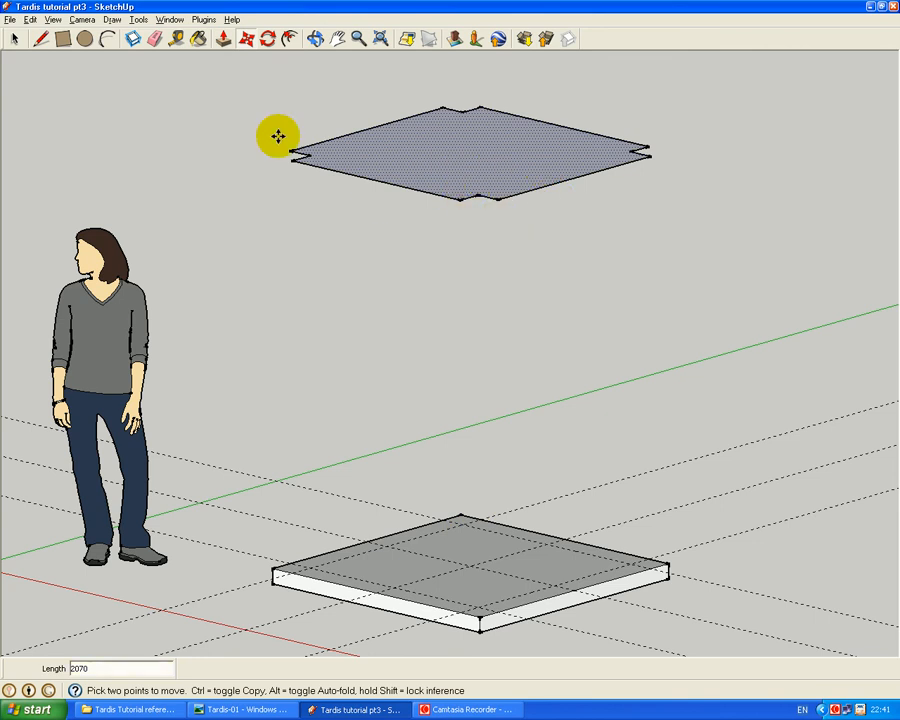
Step: Delete all guides and pull the raised notched face up by 152 mm
click(30, 20)
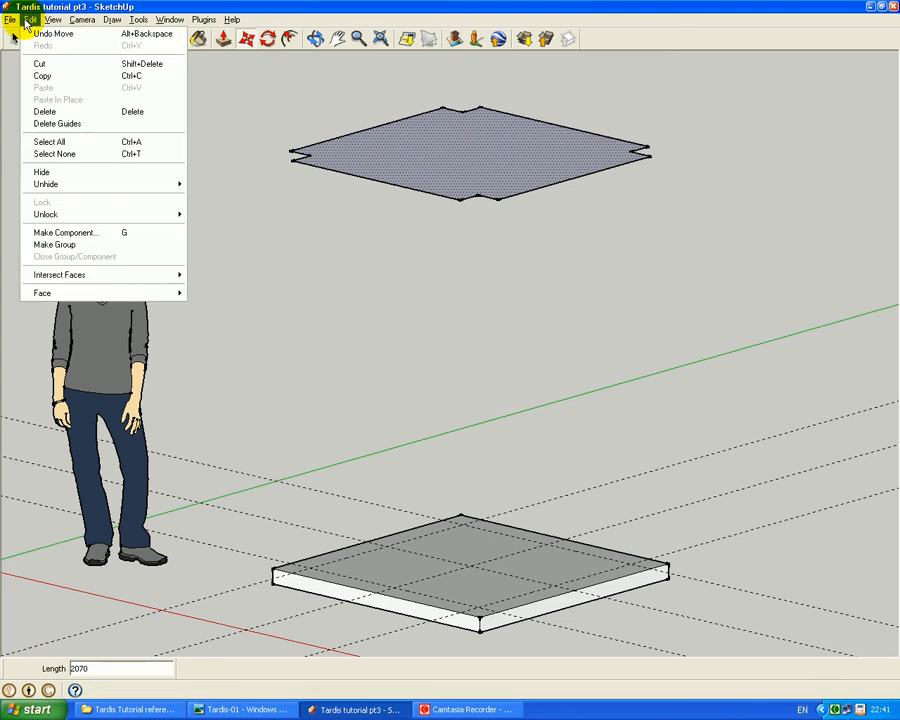
click(60, 125)
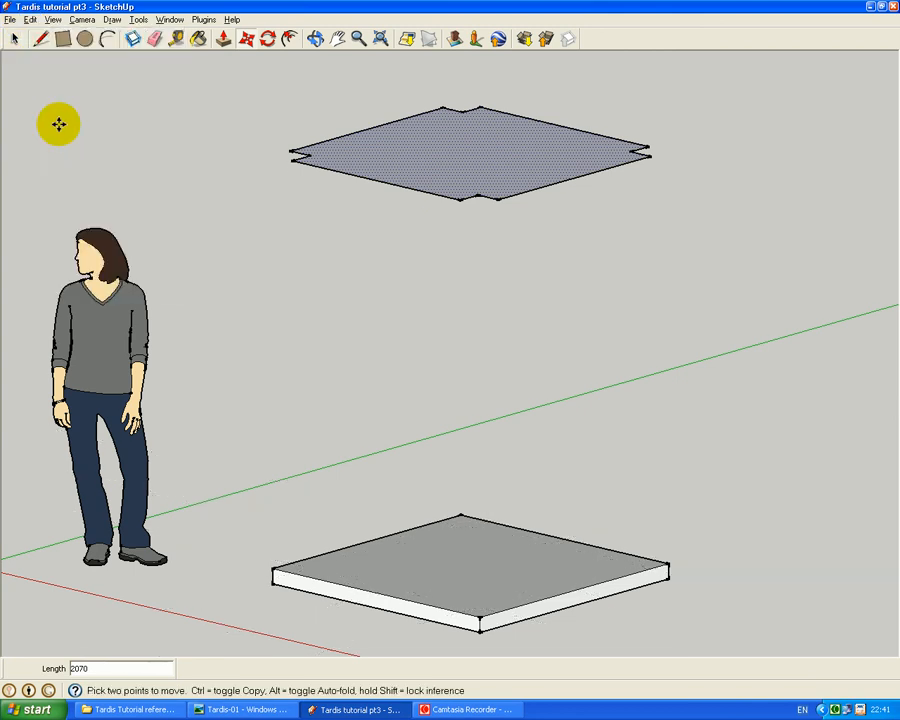
click(339, 40)
drag(400, 151, 397, 352)
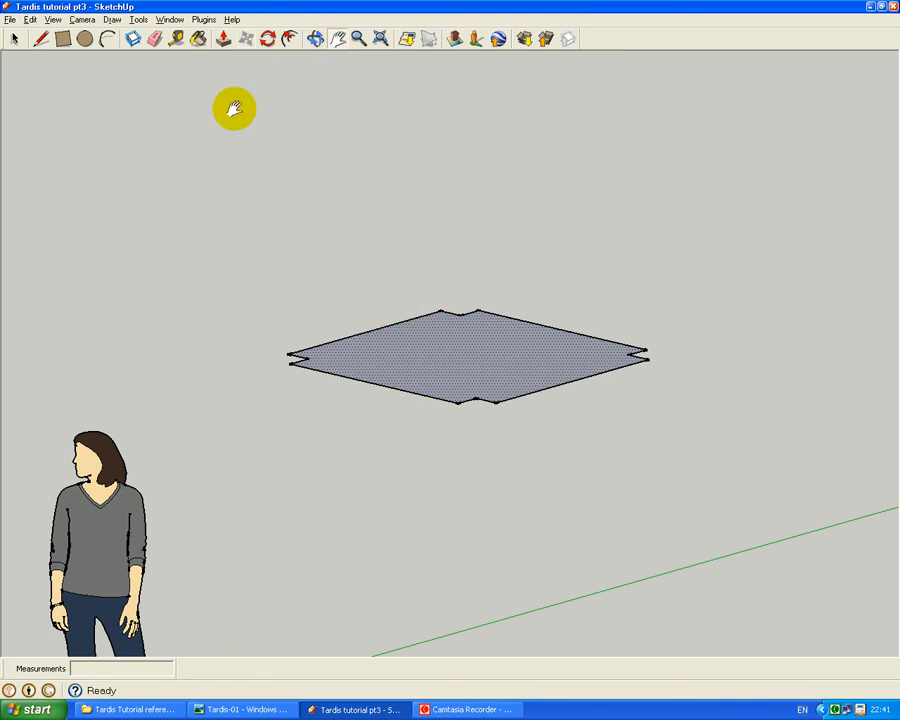
click(224, 40)
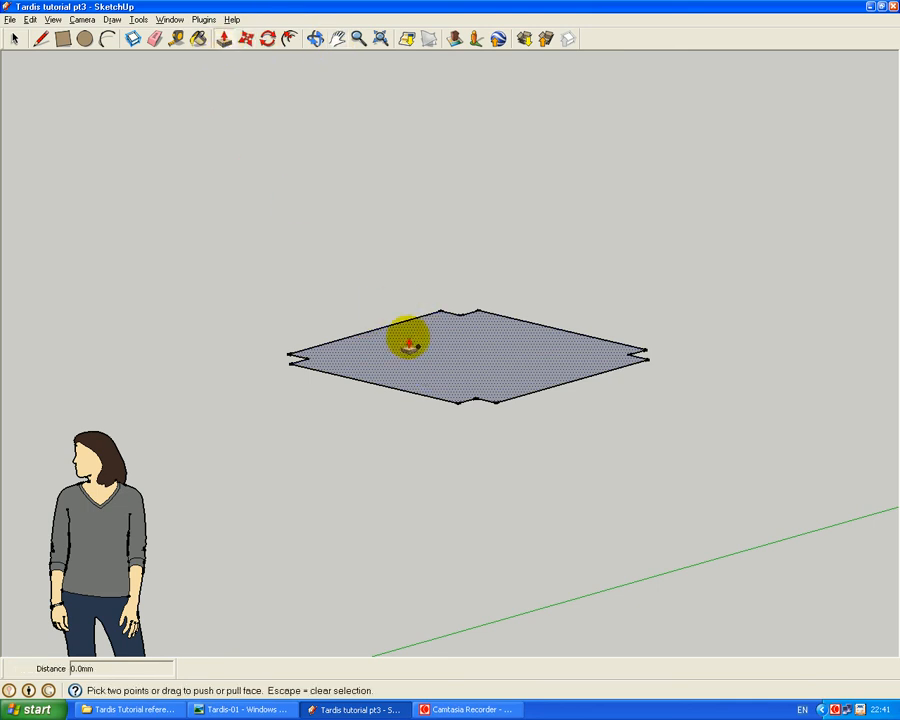
click(438, 347)
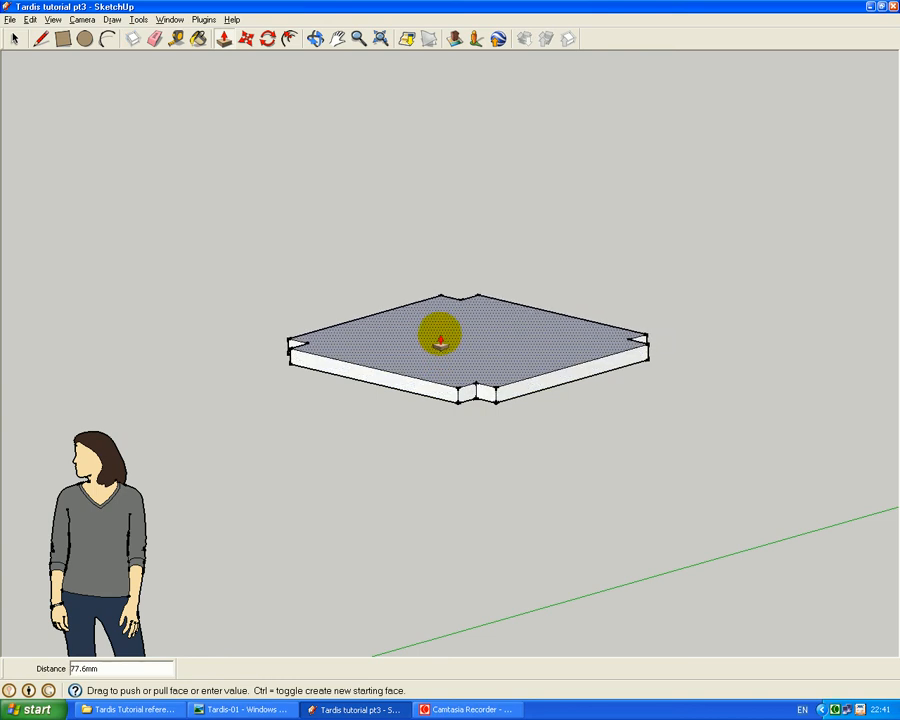
key(Return)
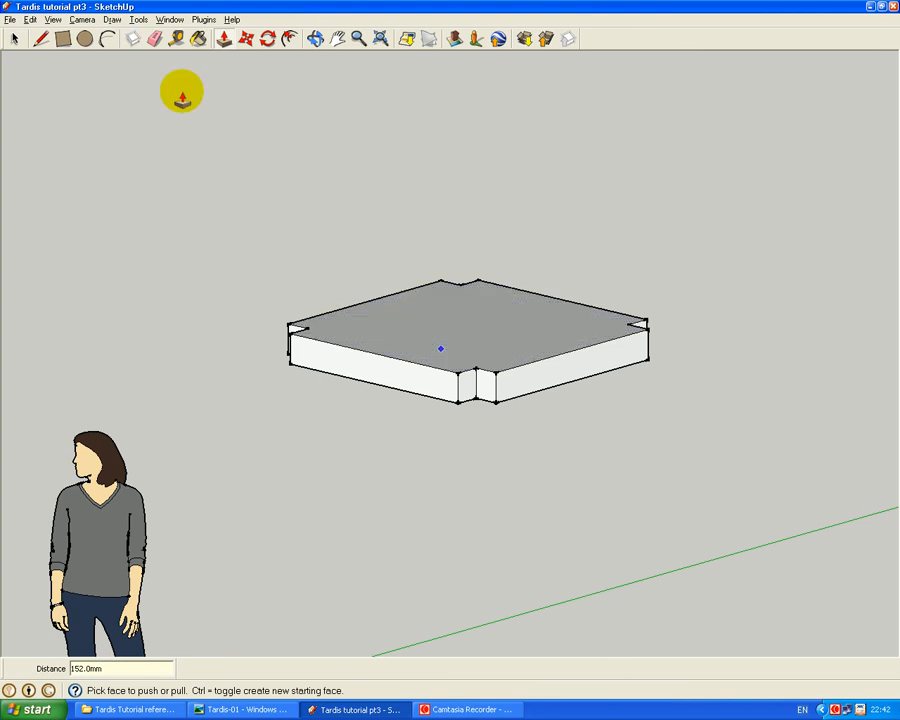
Step: Draw four 1100 mm lines on the notched block's top face, joining the inner notch corners into a square
click(38, 39)
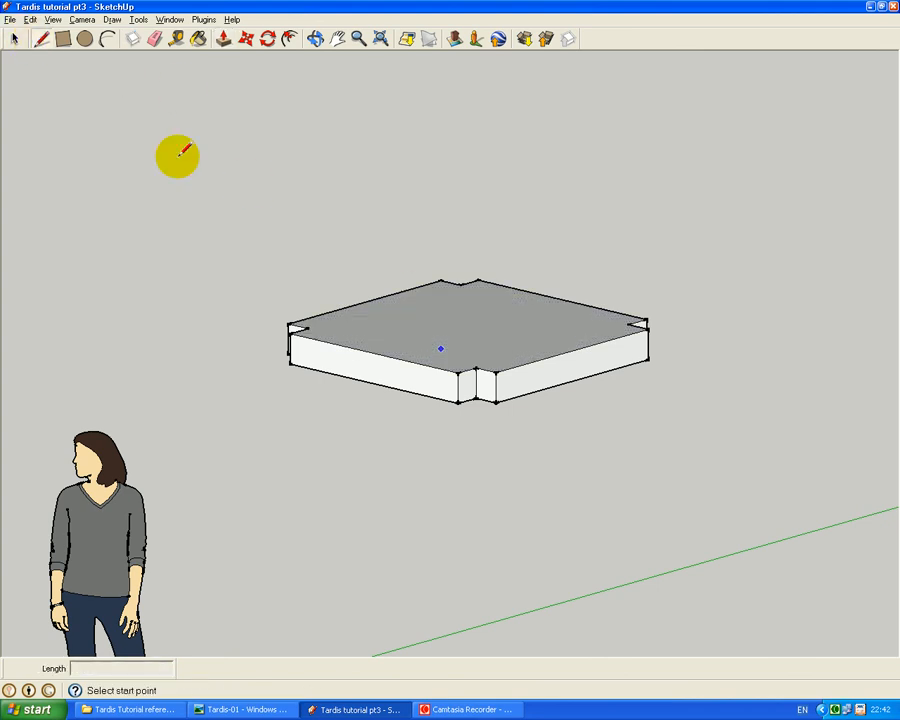
click(310, 326)
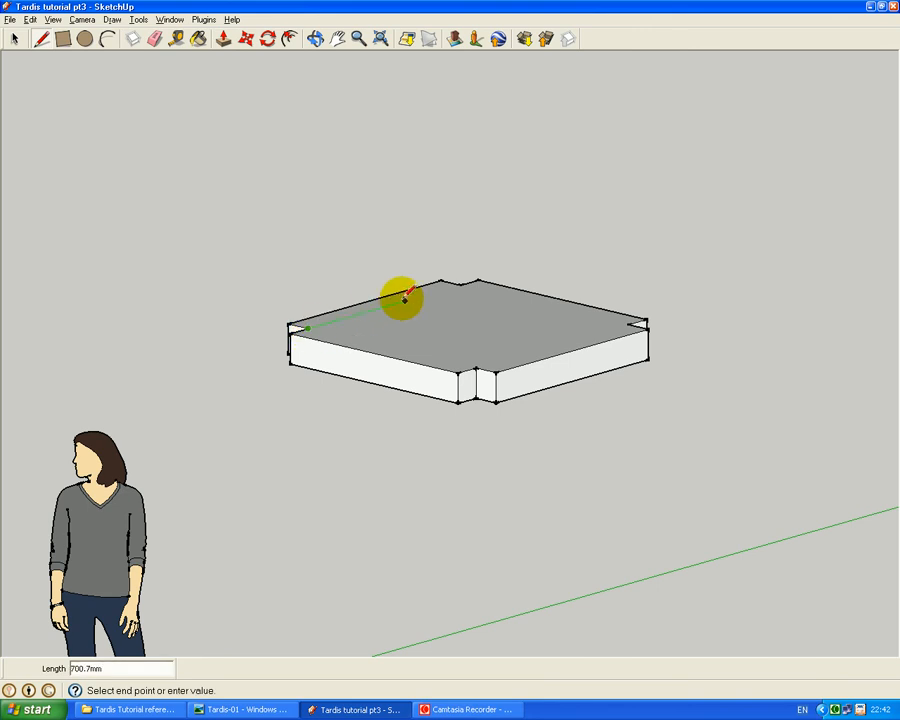
click(463, 284)
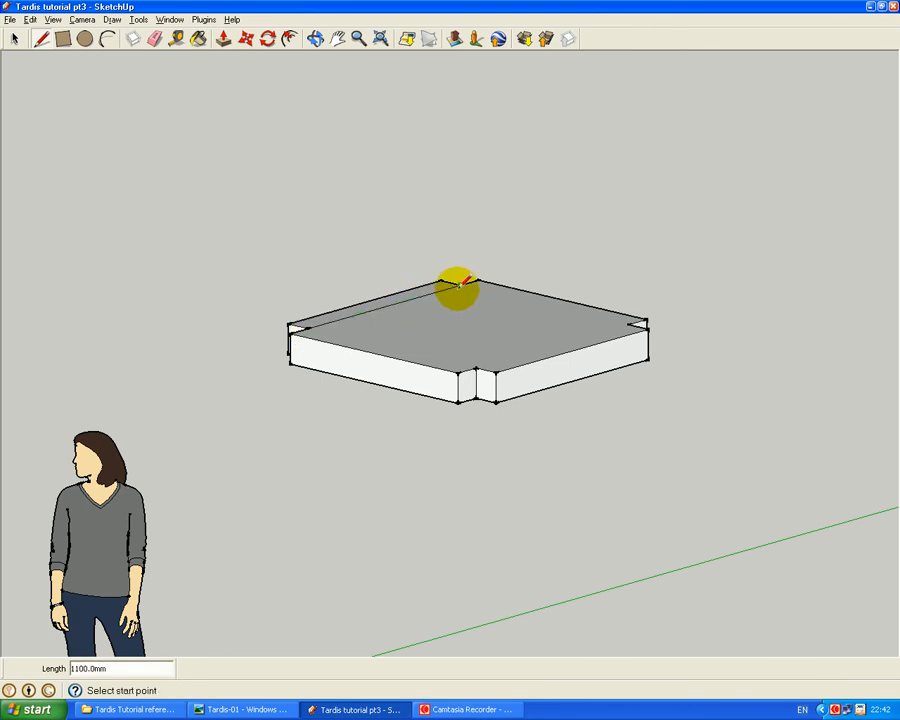
click(460, 285)
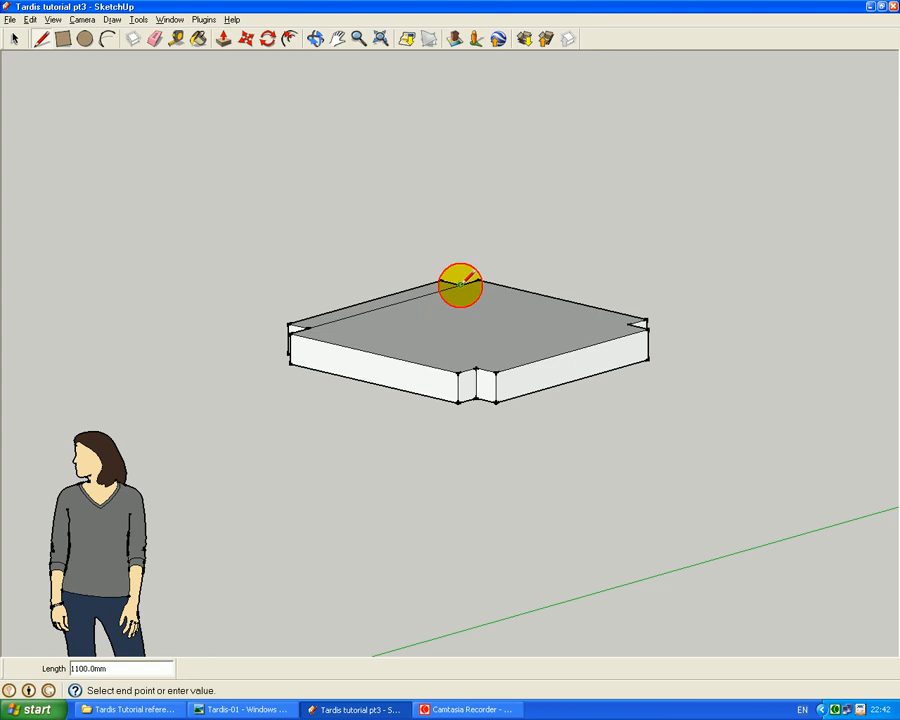
click(634, 321)
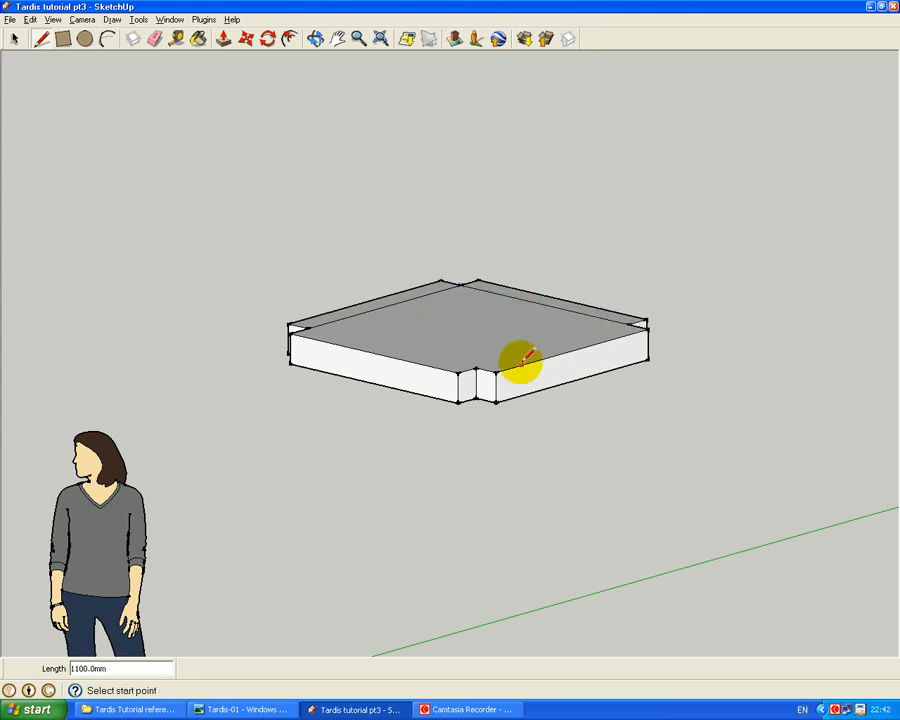
click(629, 324)
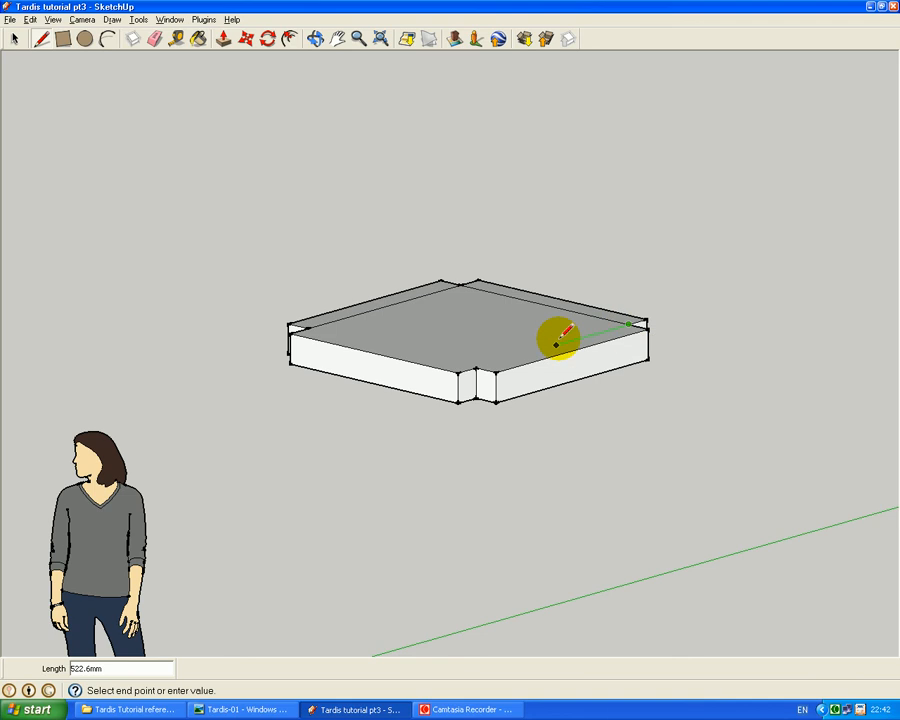
click(479, 364)
click(480, 365)
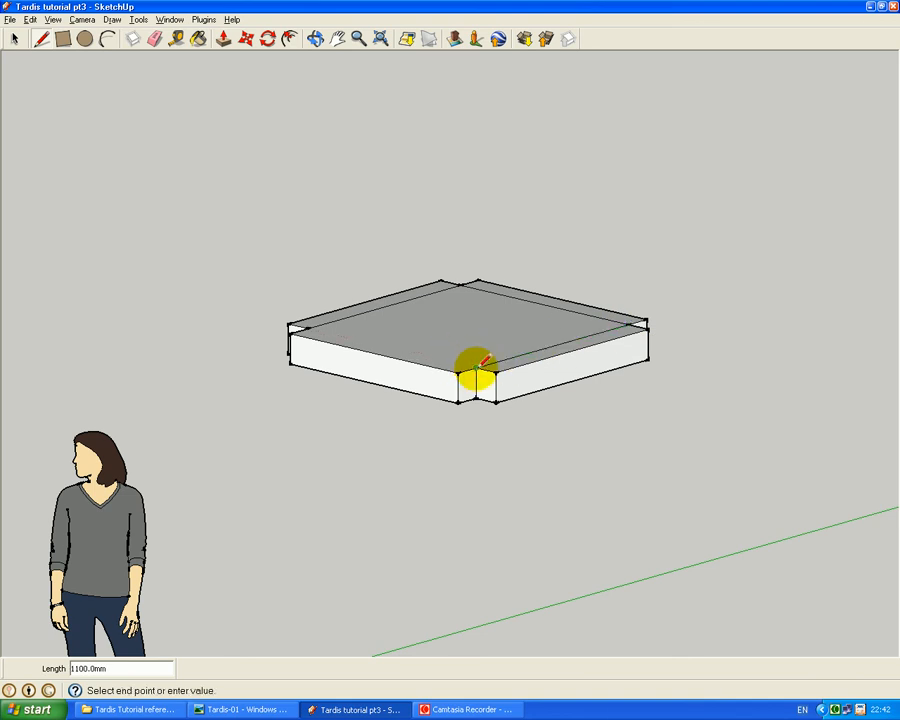
click(310, 327)
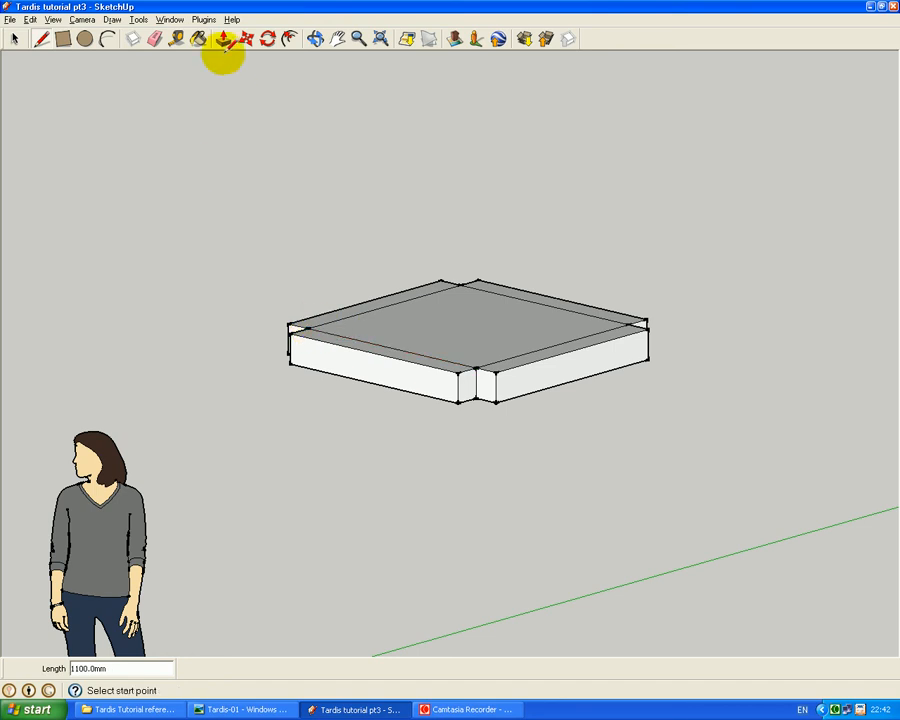
Step: Pull the central square on top of the notched block up by 127 mm
click(224, 38)
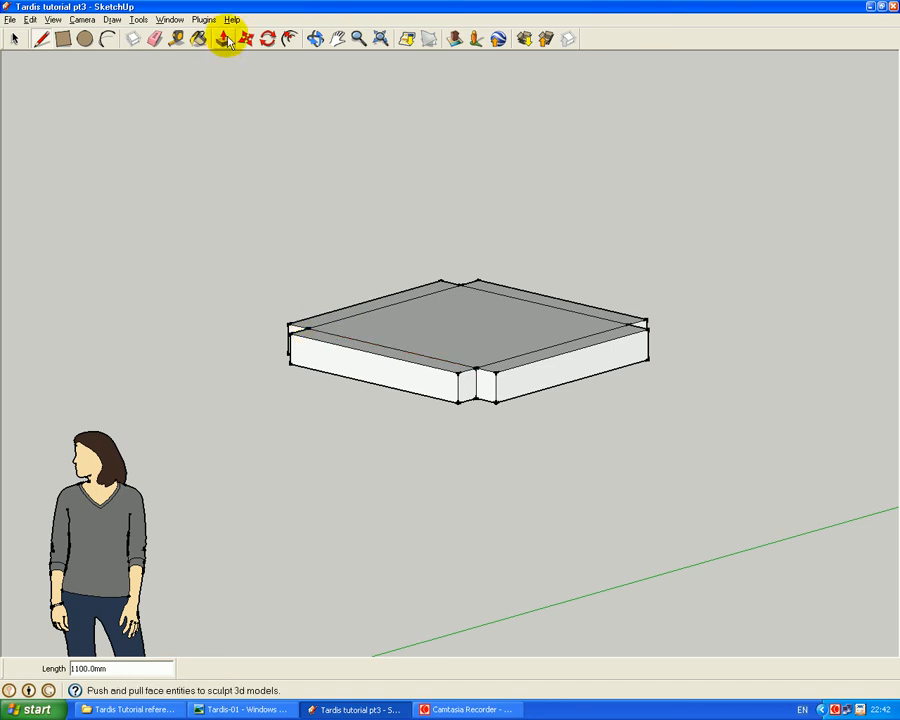
click(458, 320)
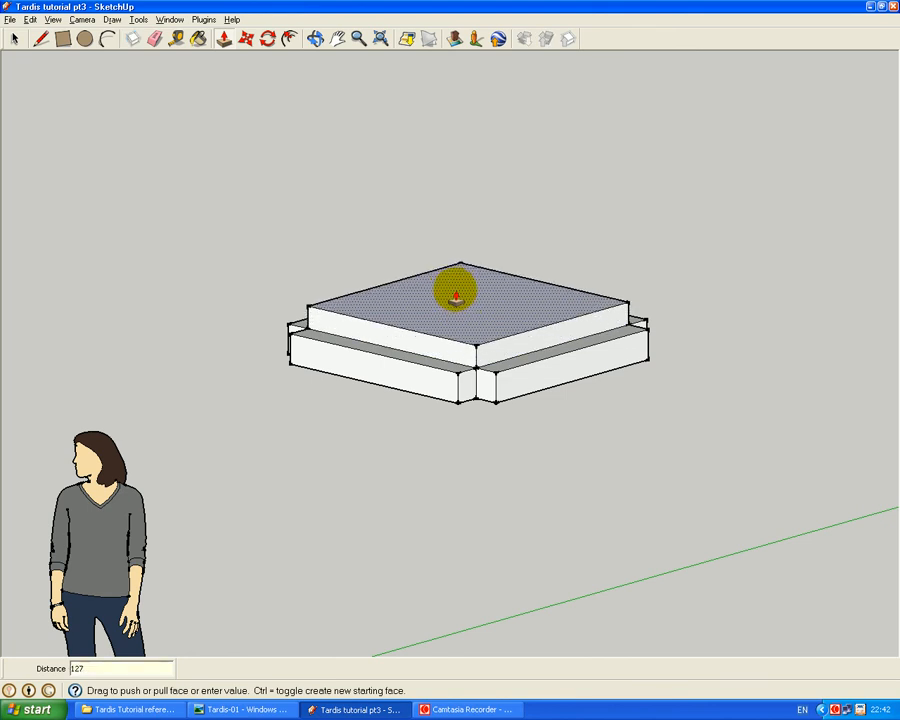
key(Return)
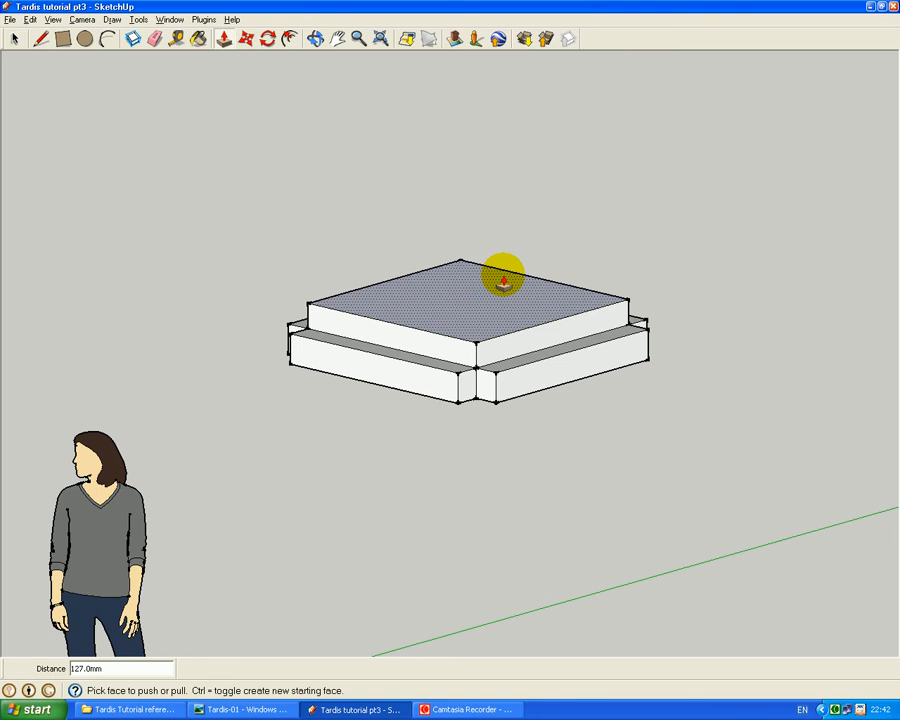
Step: Offset the outline of the upper square face inward by 90 mm
click(288, 38)
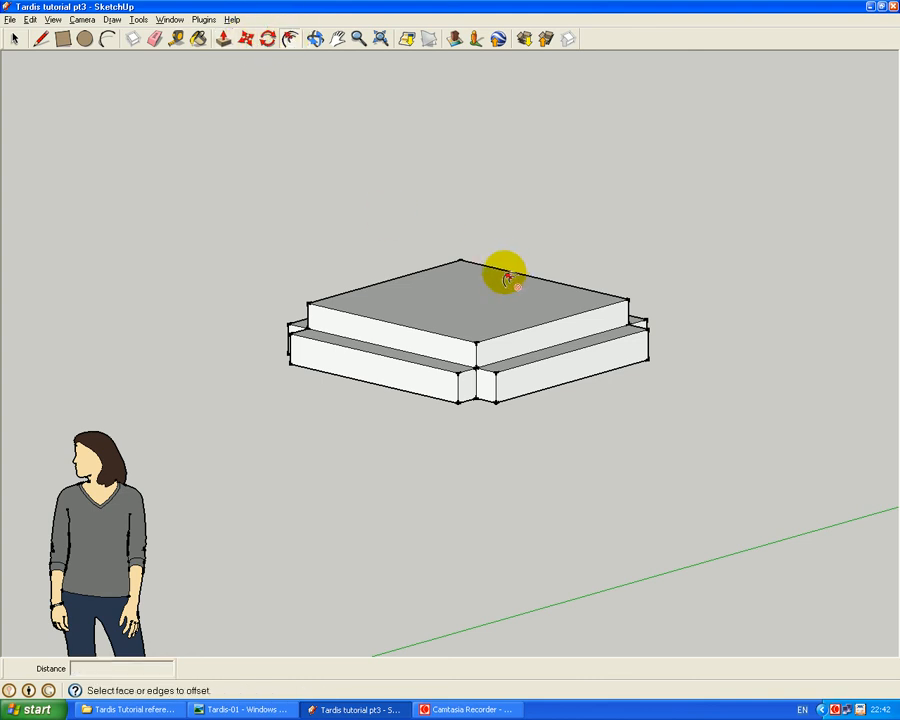
click(502, 276)
click(496, 281)
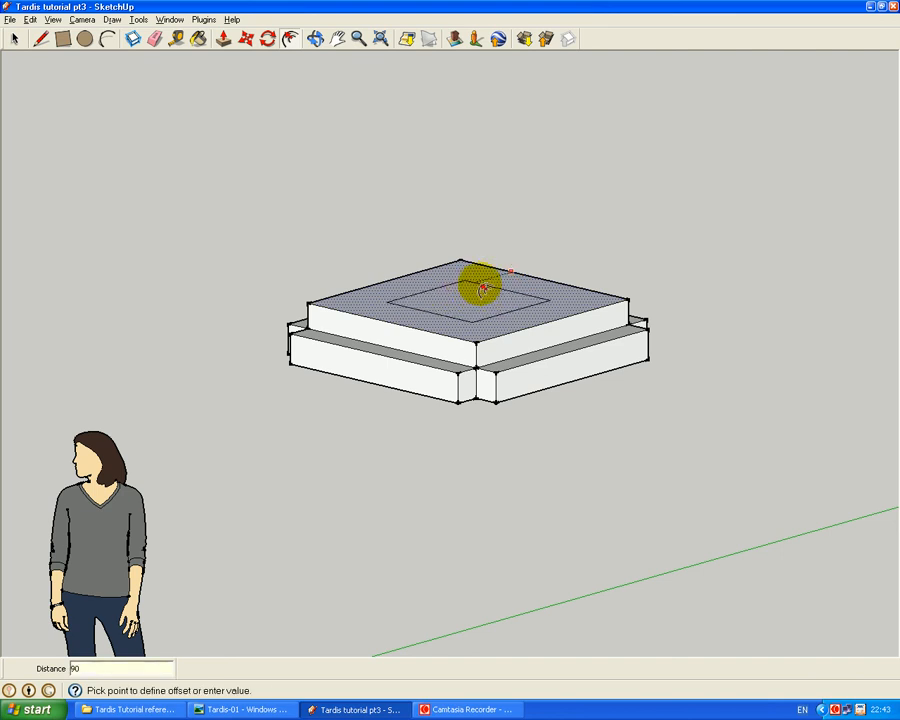
key(Return)
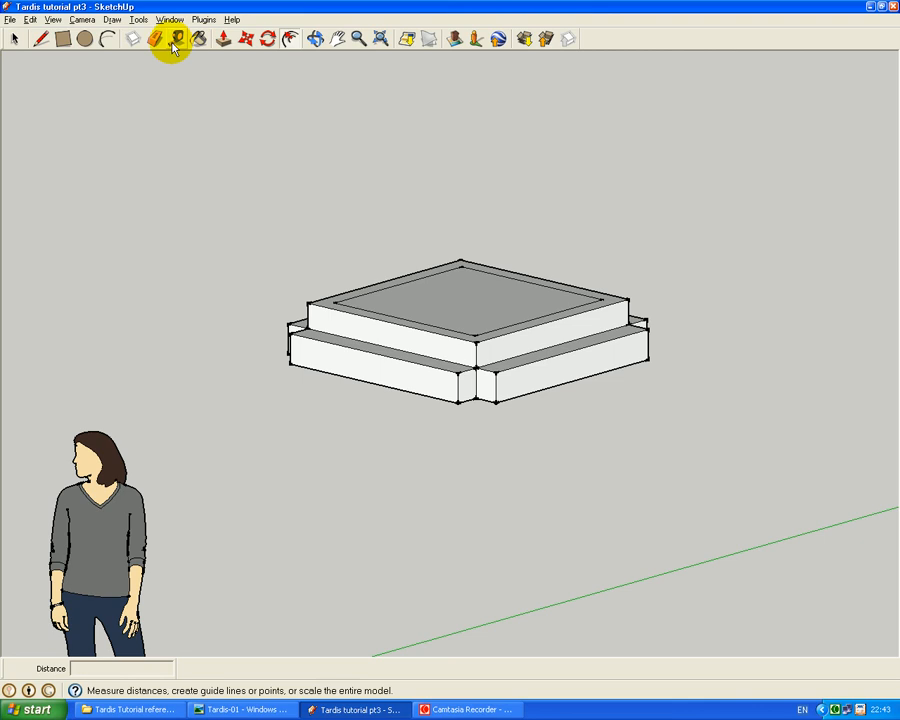
Step: Measure the width of the inner square between two opposite edges
click(176, 40)
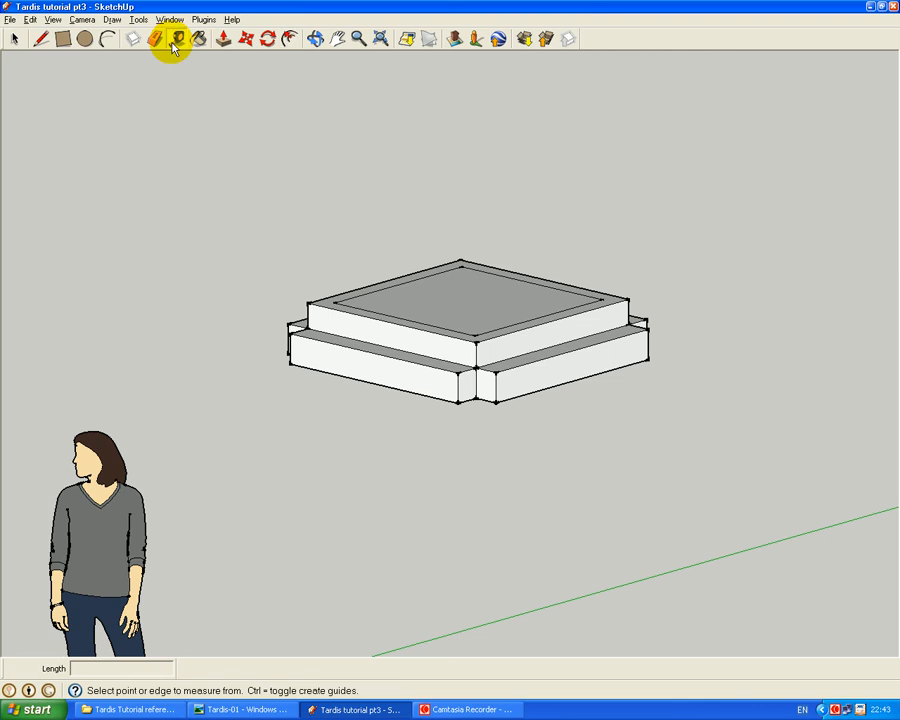
click(400, 270)
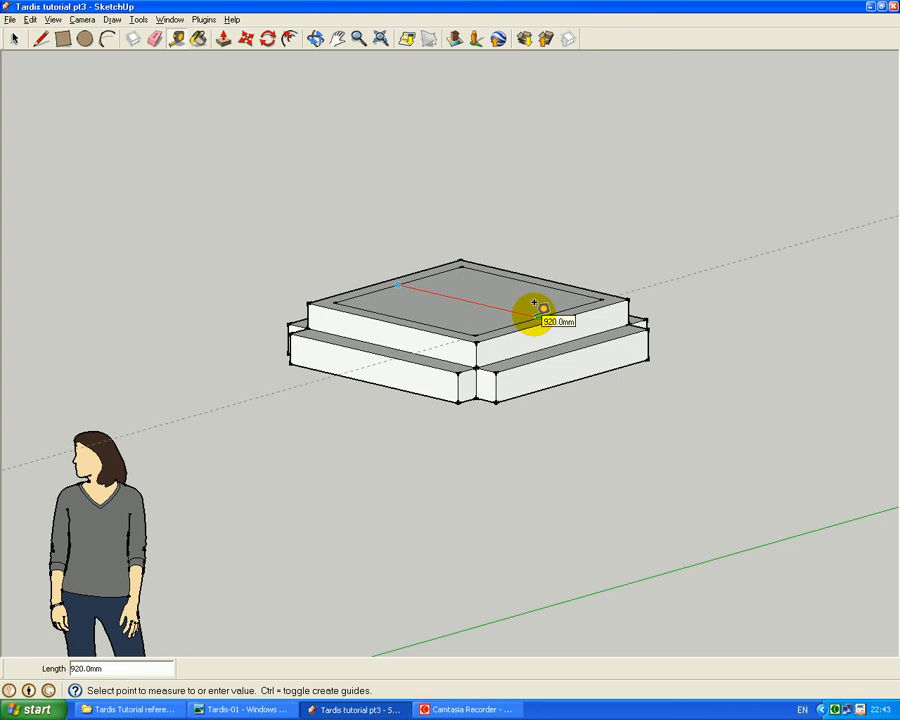
key(Escape)
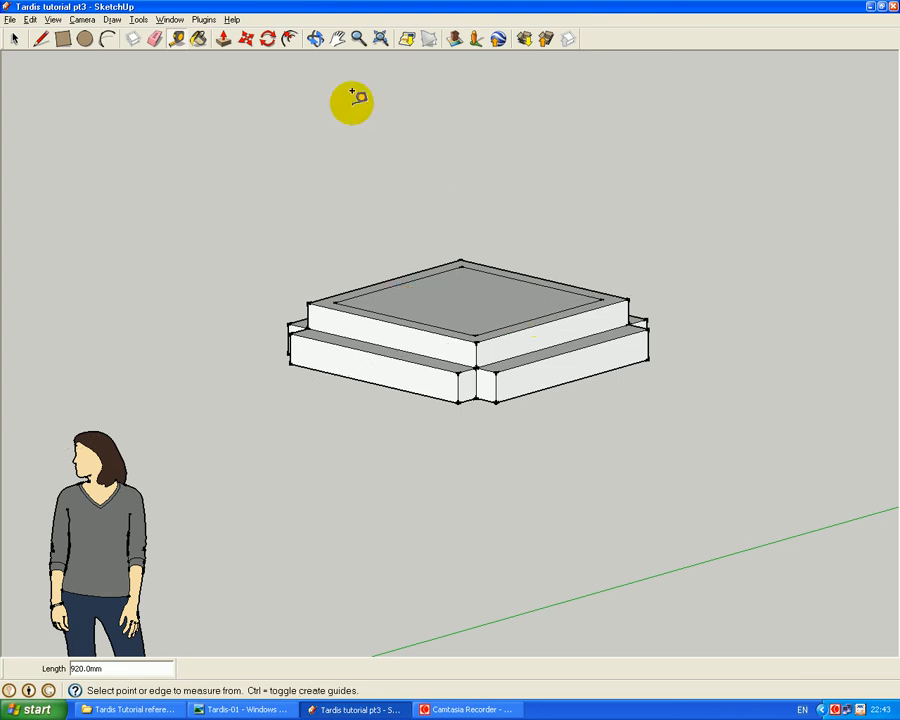
Step: Pull the inner square face up by 64 mm to form a third tier
click(223, 38)
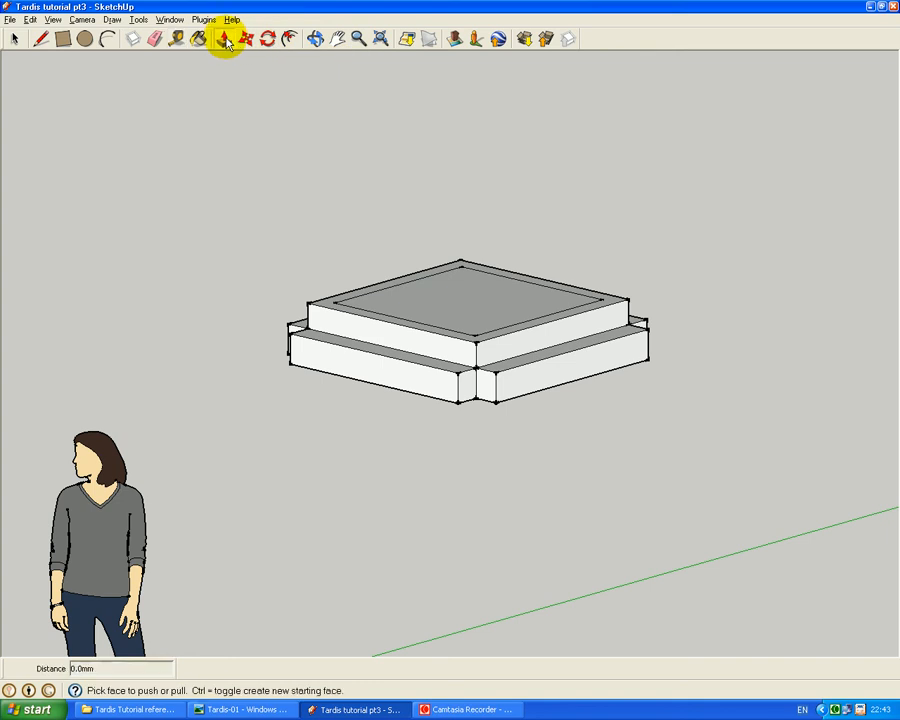
click(438, 283)
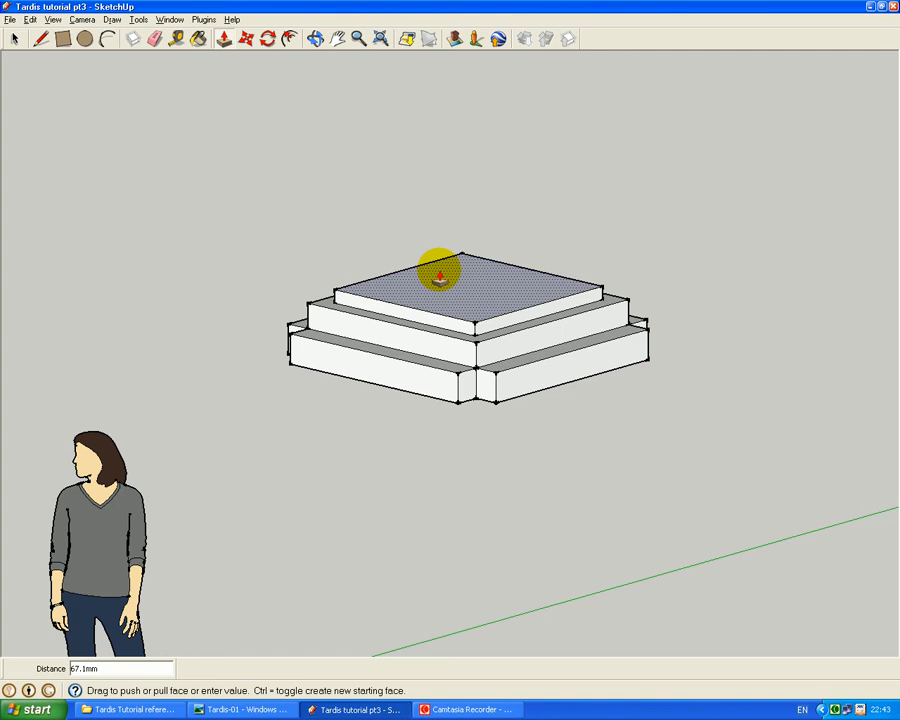
text(64)
key(Return)
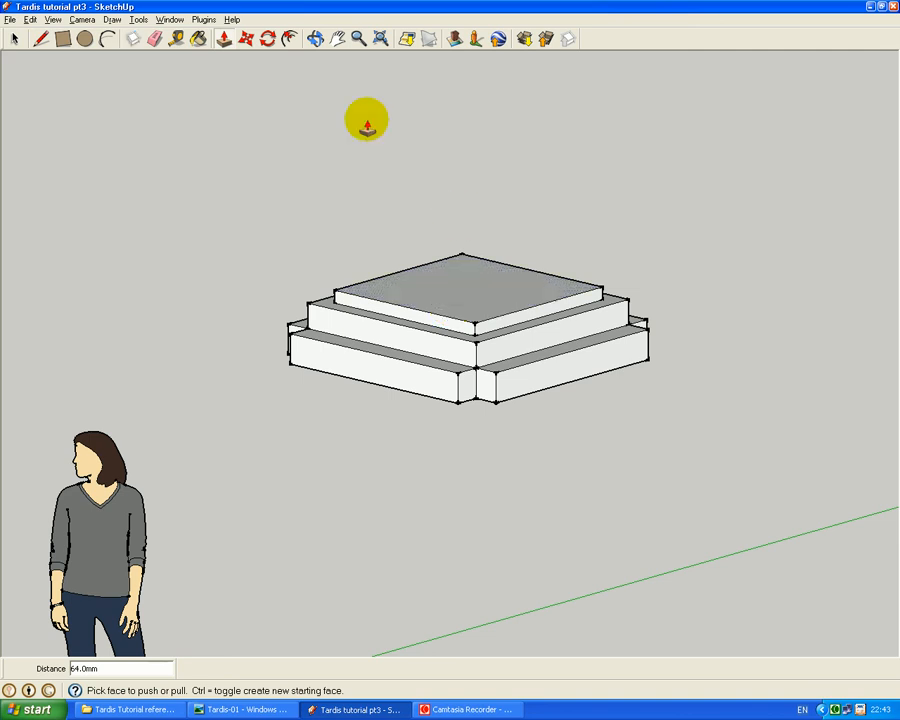
Step: Offset the outline of the third tier's top face inward by 380 mm to make a small centre square
click(291, 38)
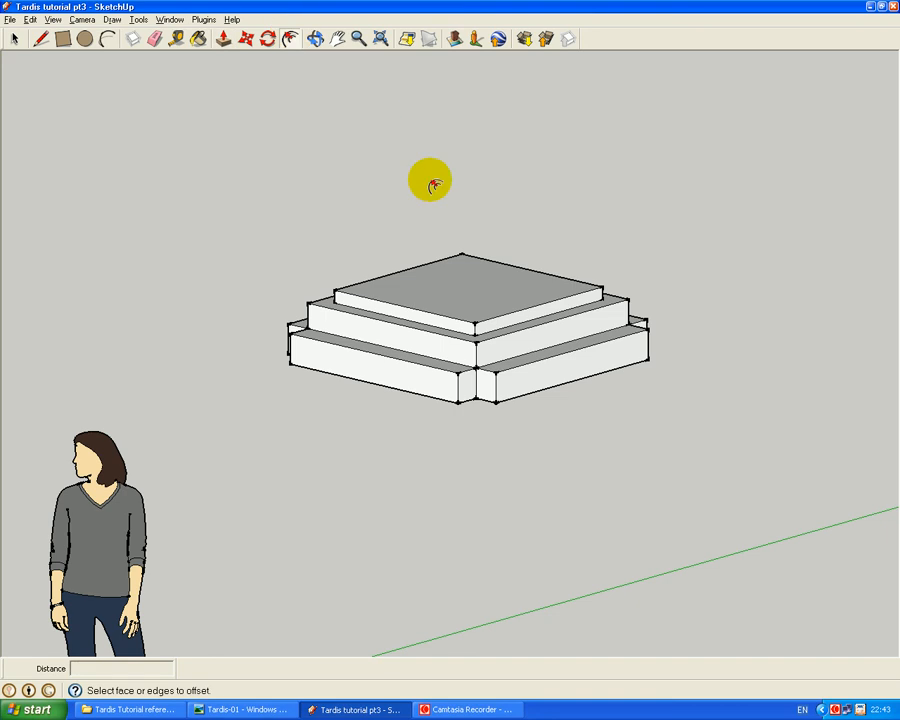
click(506, 268)
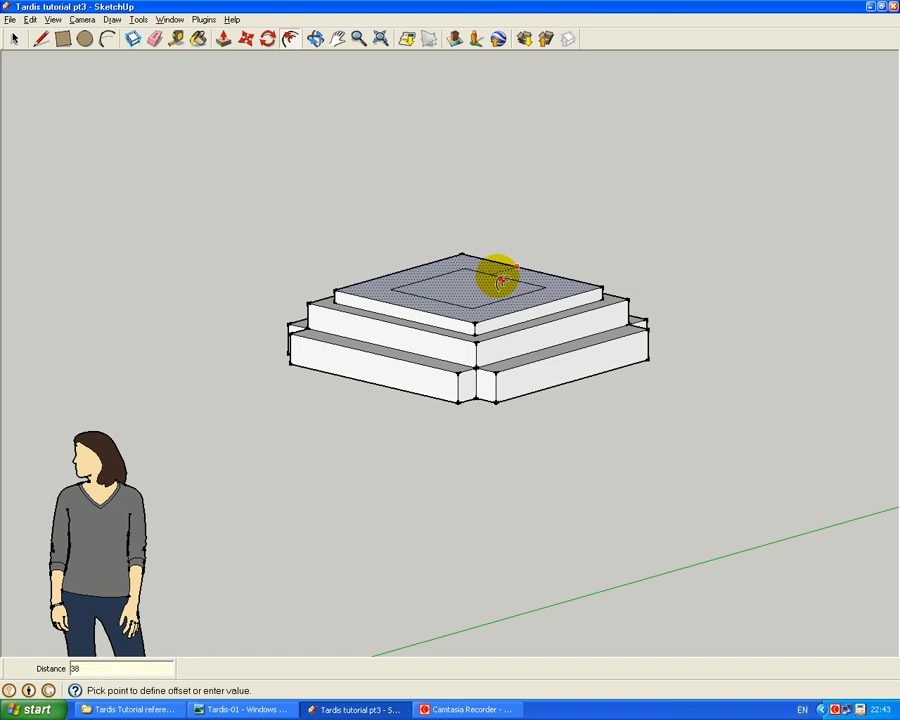
key(Return)
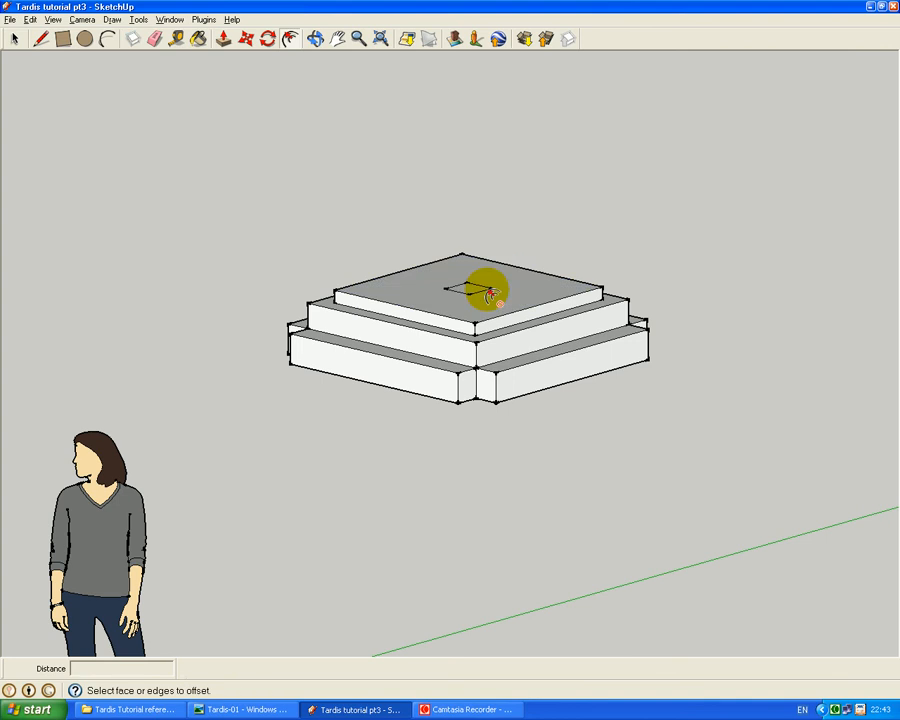
click(464, 268)
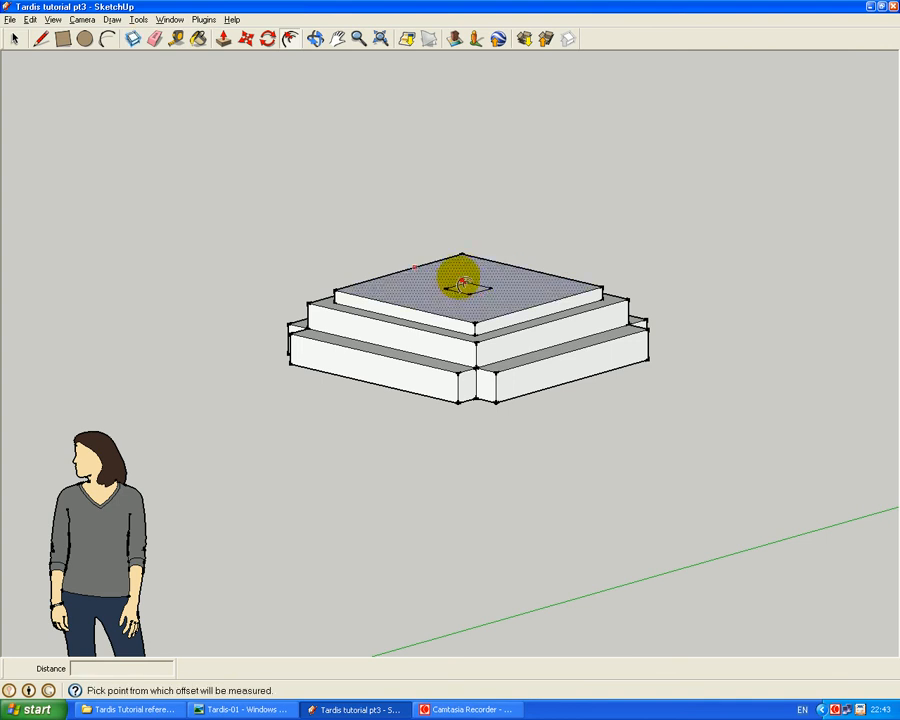
key(Escape)
click(15, 38)
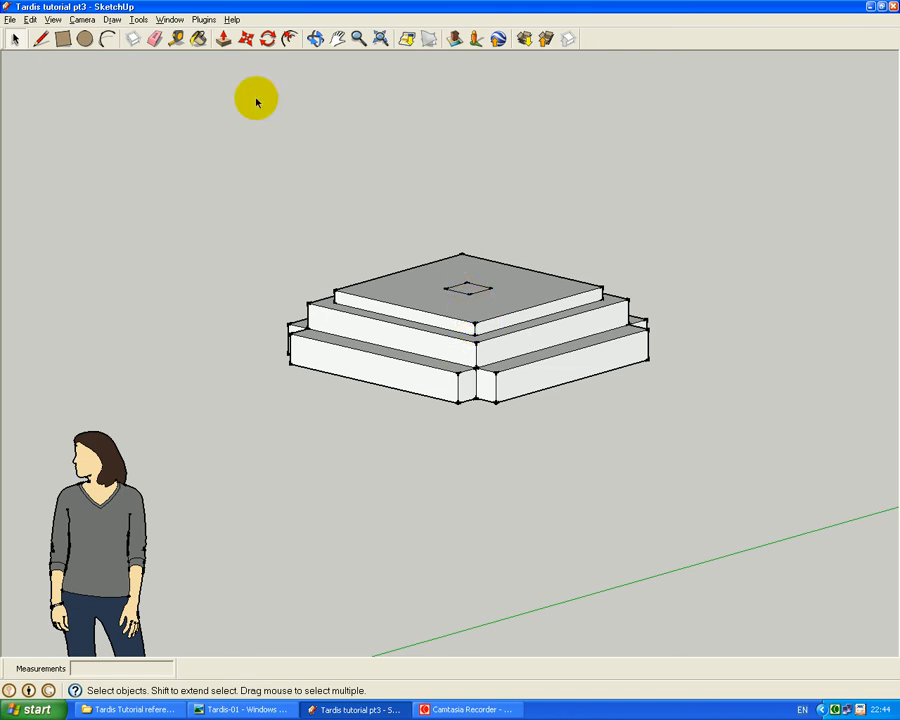
Step: Draw lines joining each corner of the small centre square to the matching corner of the third tier's top face
click(42, 39)
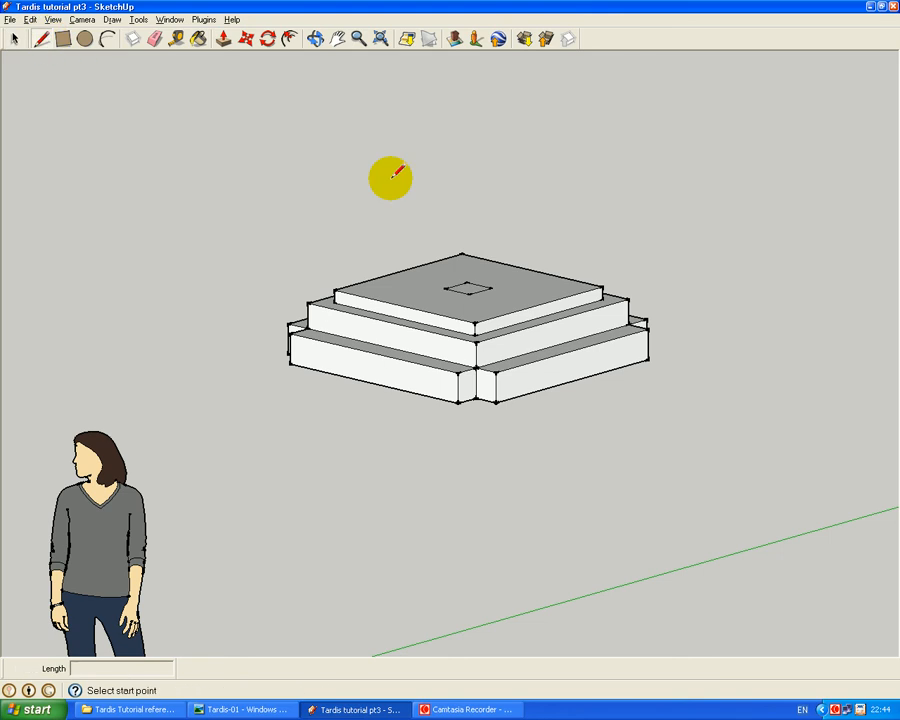
click(461, 255)
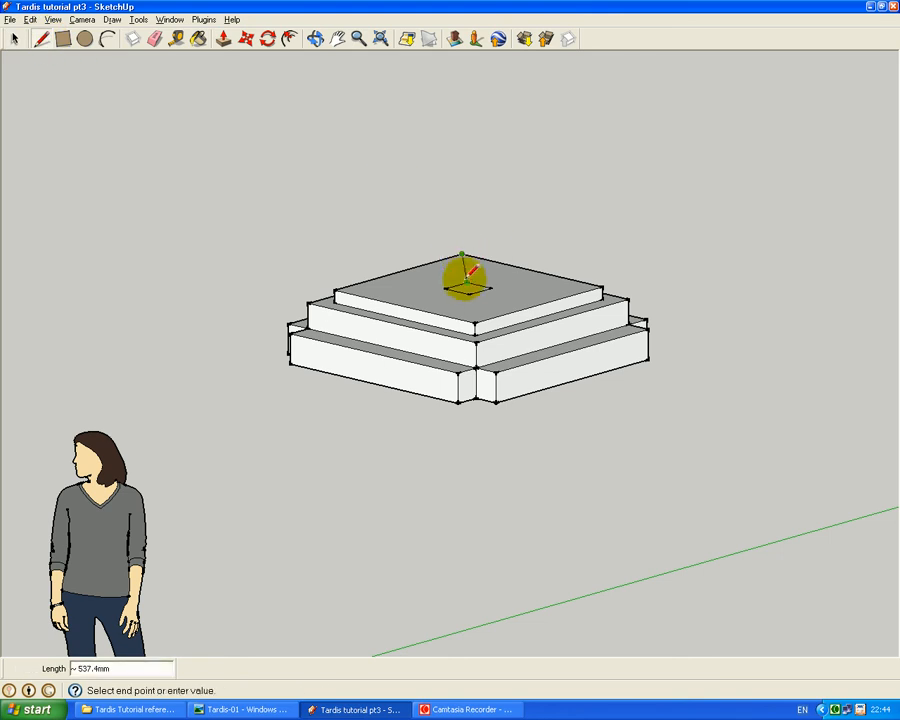
click(465, 288)
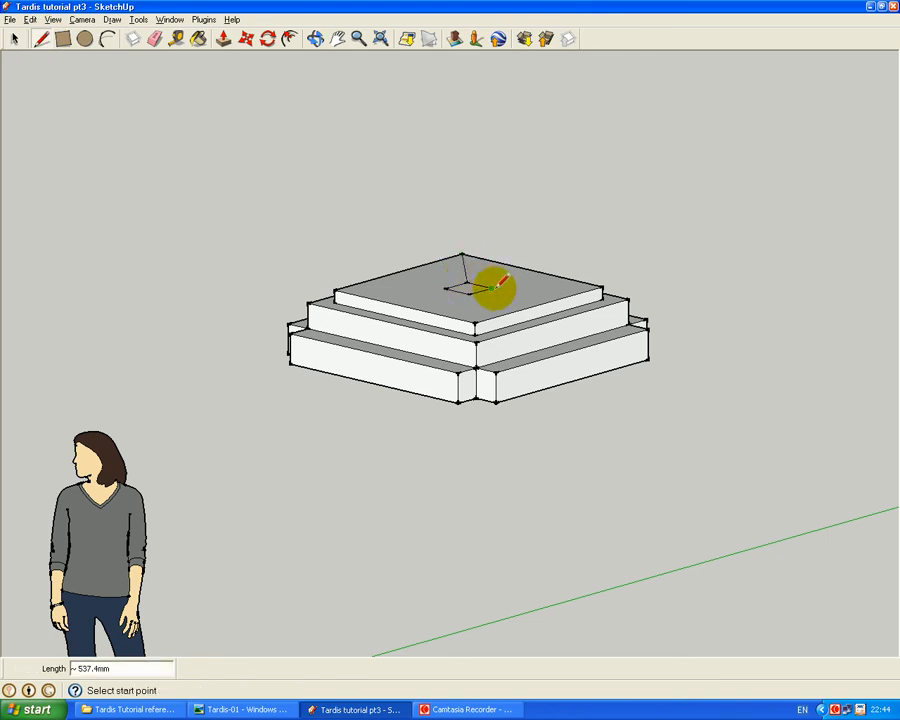
click(493, 288)
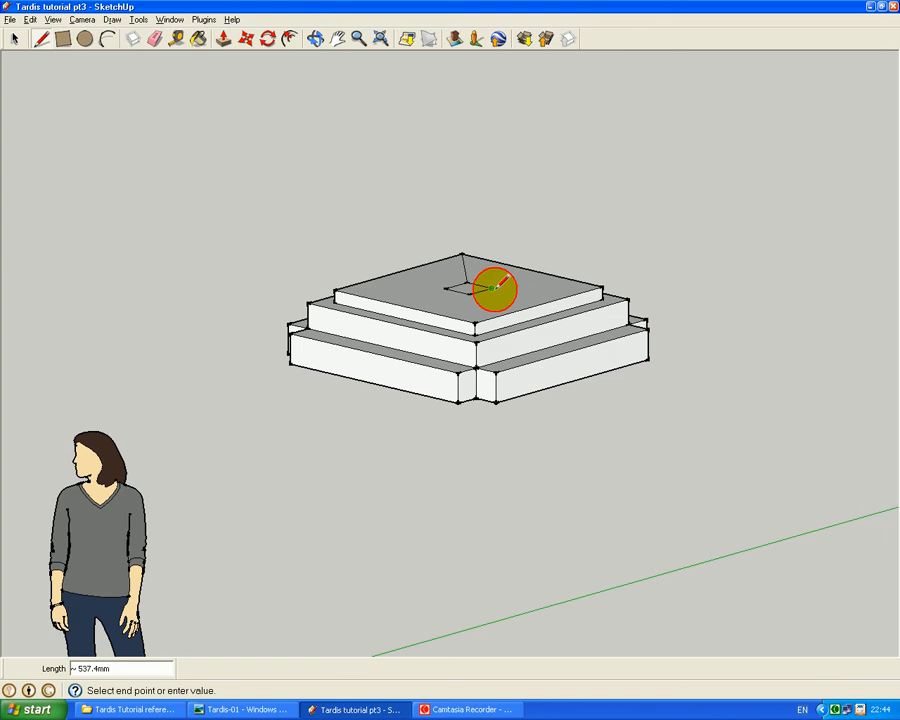
click(601, 289)
click(468, 299)
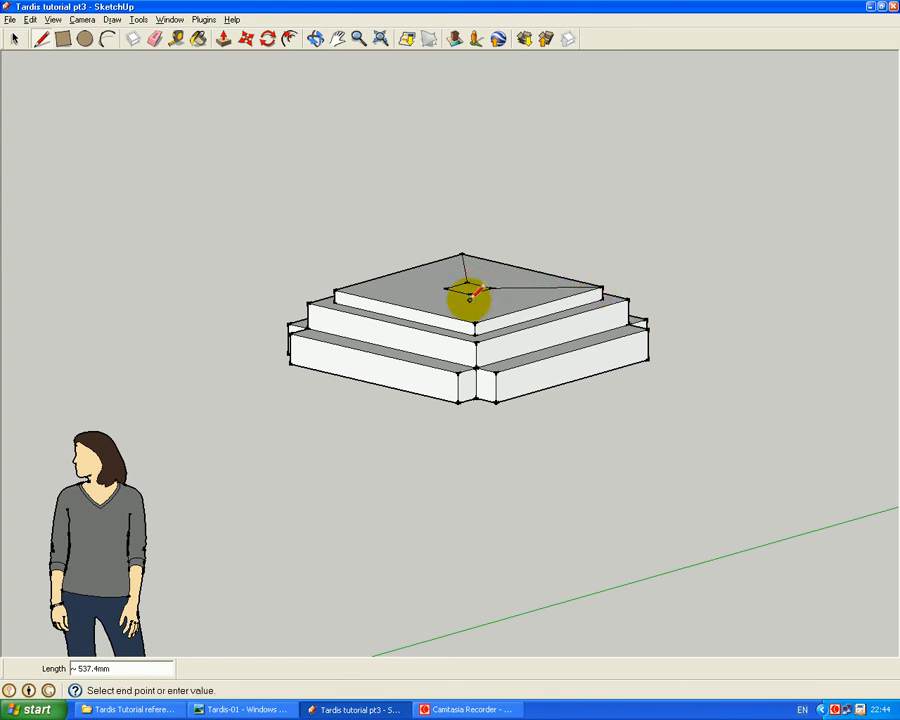
click(475, 322)
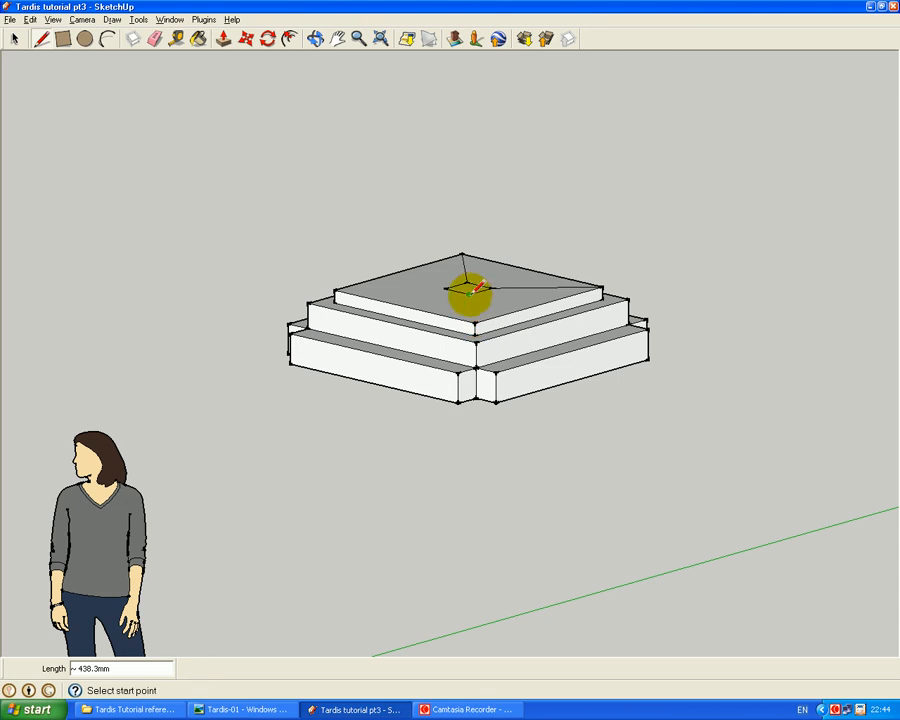
click(470, 291)
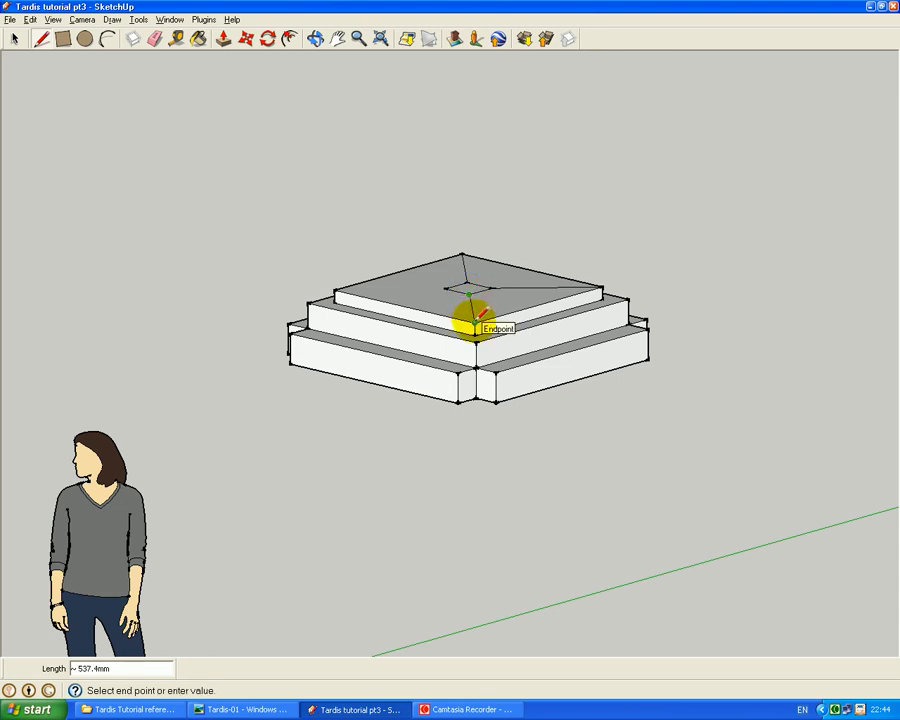
click(474, 320)
click(445, 288)
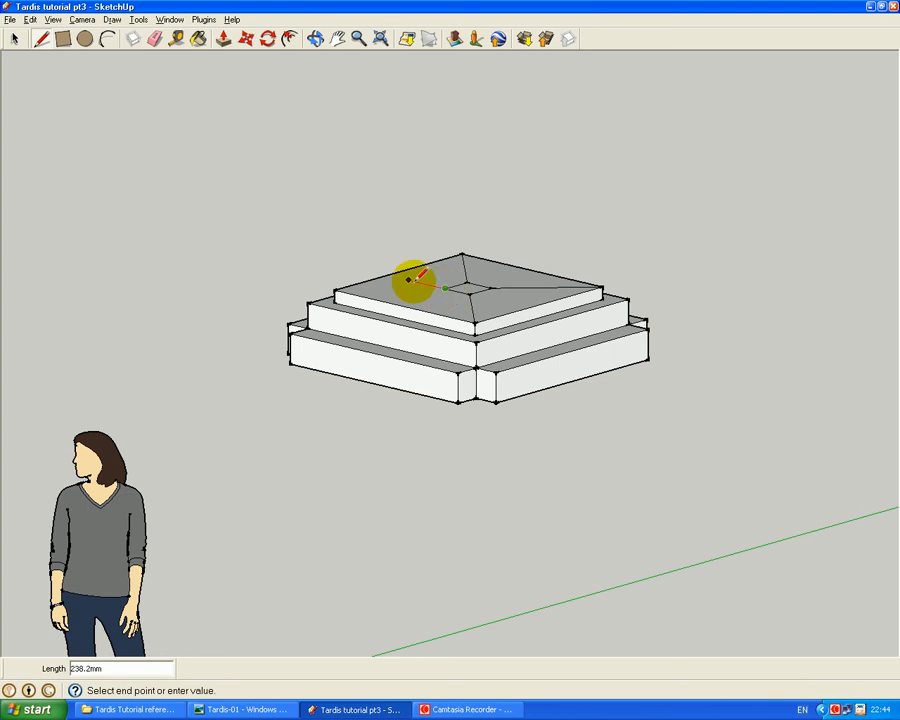
click(335, 290)
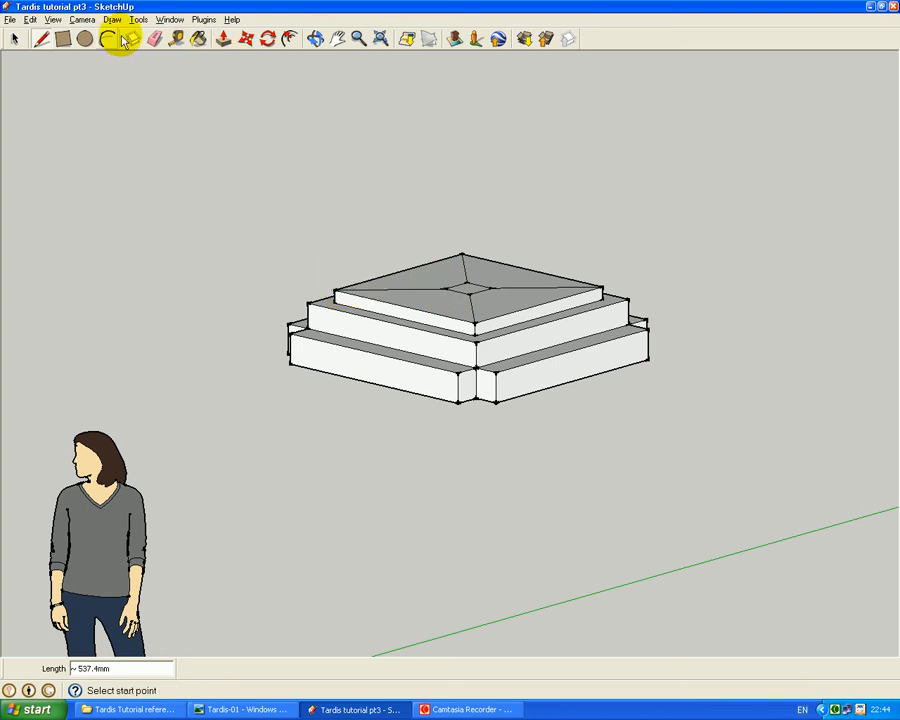
Step: Move the small centre square up 64 mm along the blue axis to slope the roof faces
click(14, 39)
click(464, 292)
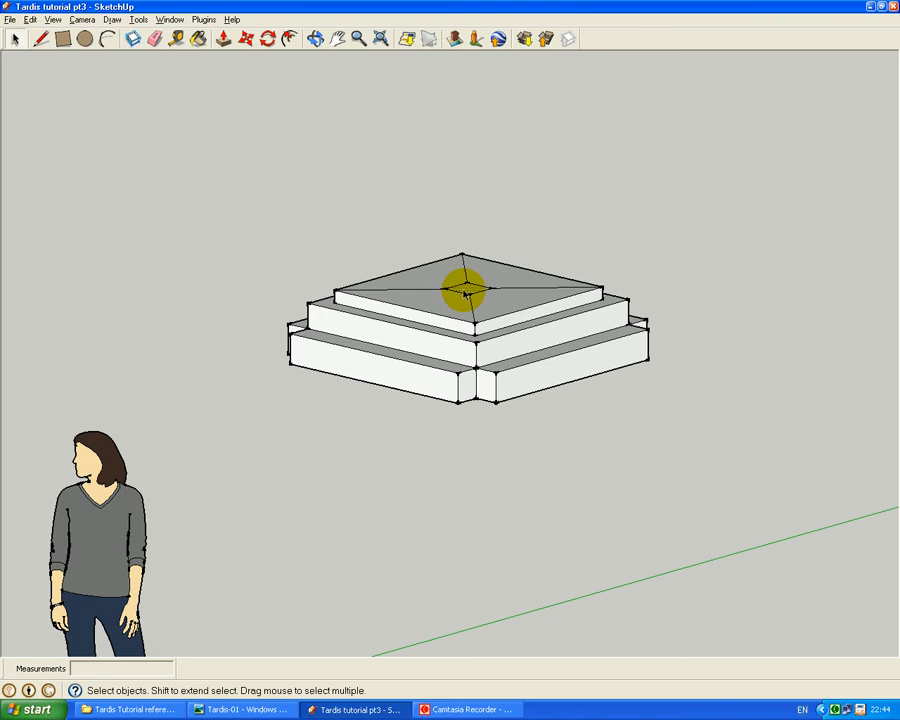
click(243, 37)
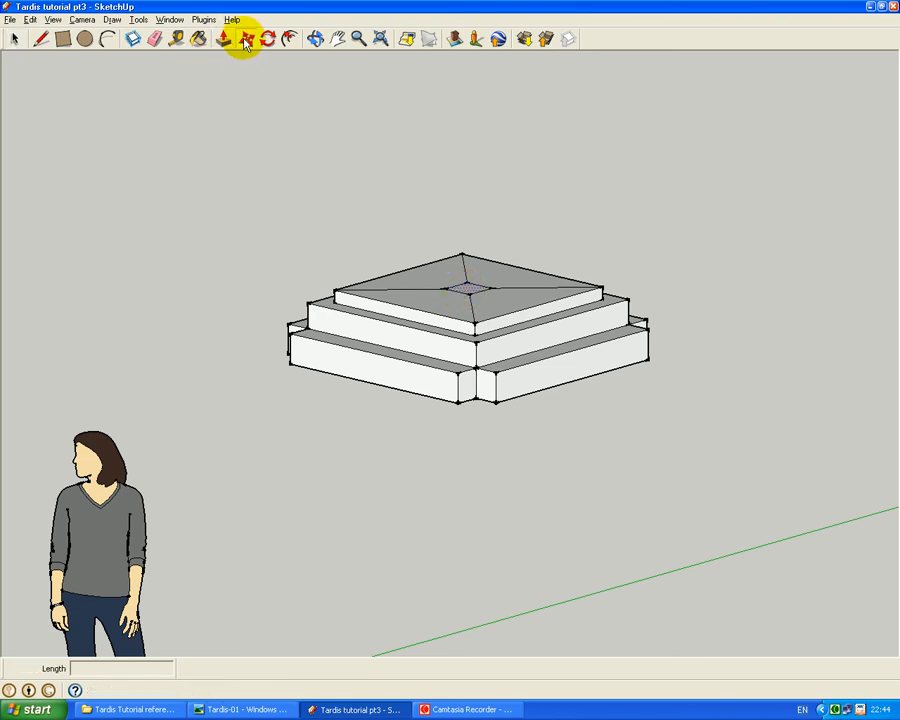
click(465, 289)
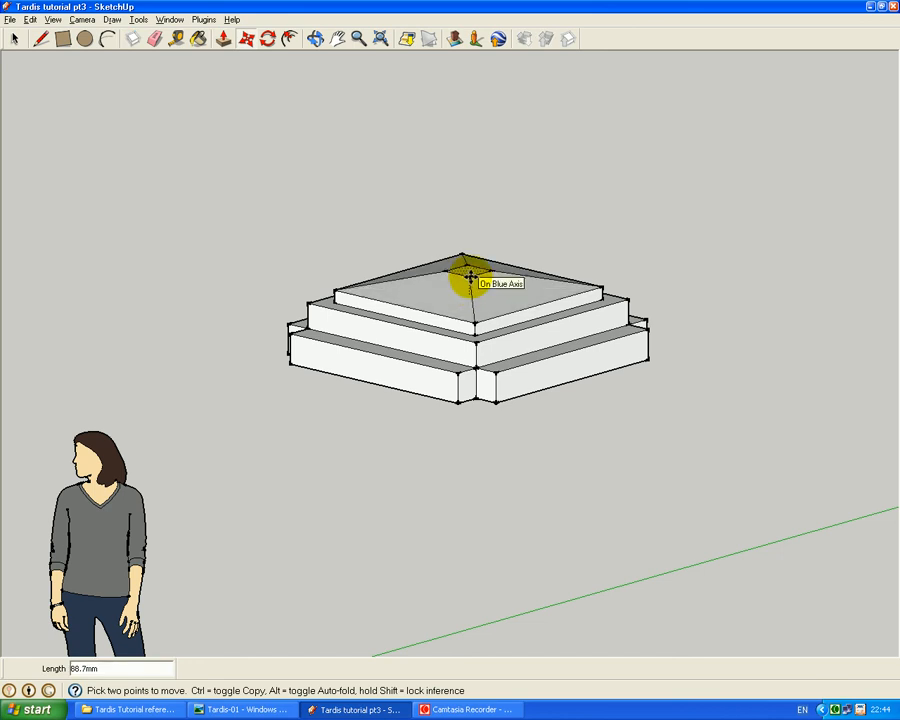
key(Return)
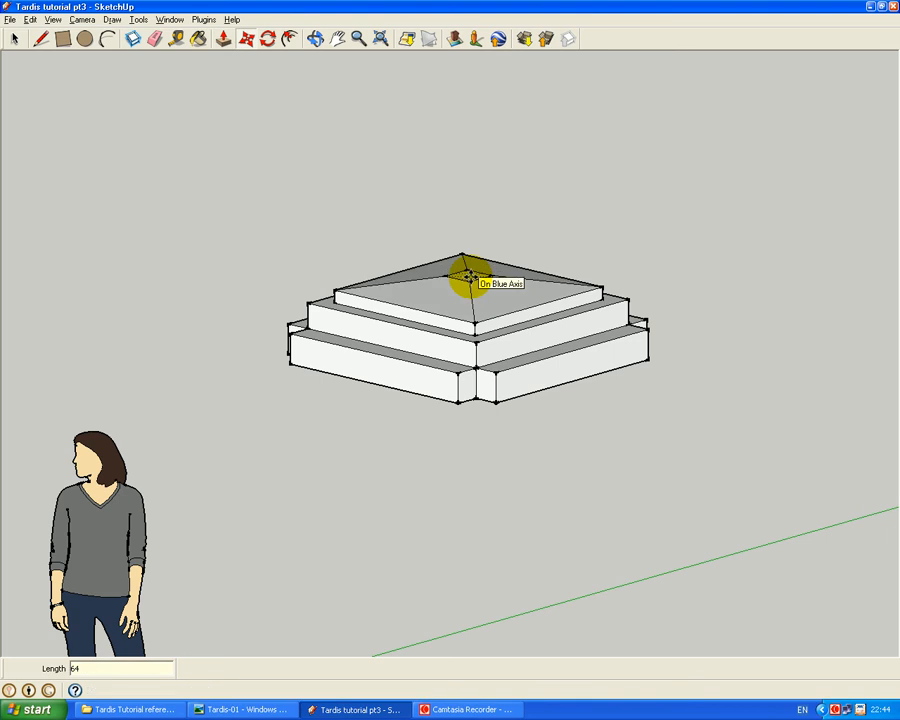
Step: Pull the small square face at the roof's peak up by 64 mm to form a block
click(316, 44)
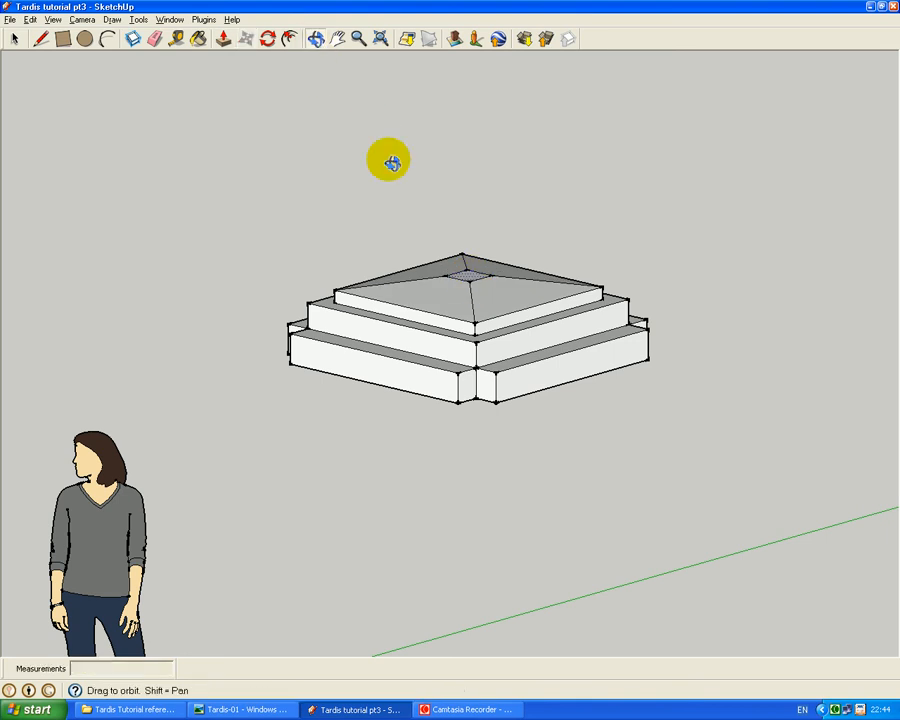
drag(388, 133, 424, 179)
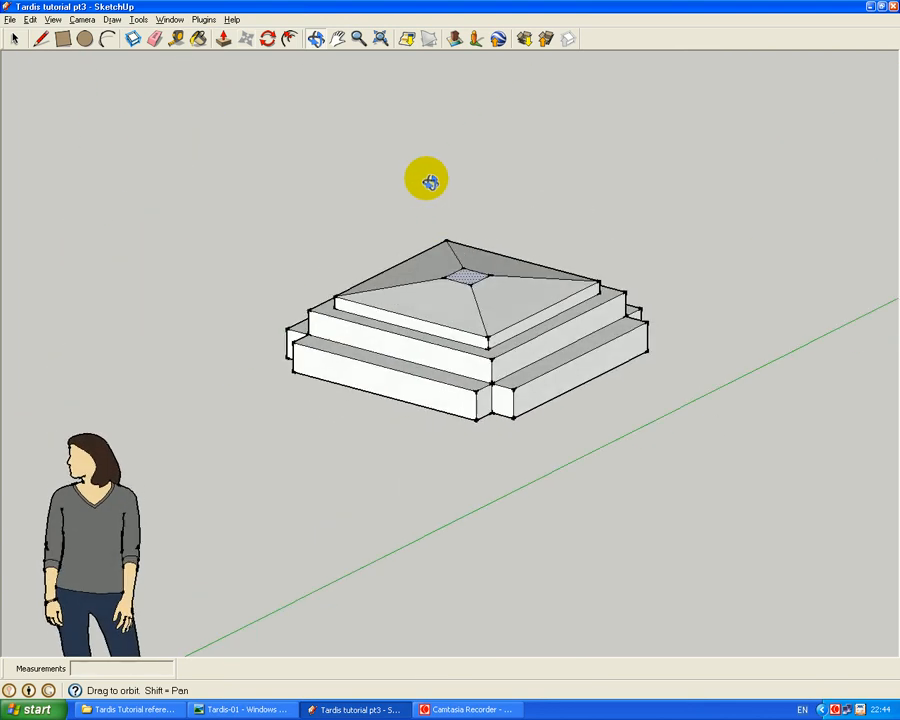
click(222, 40)
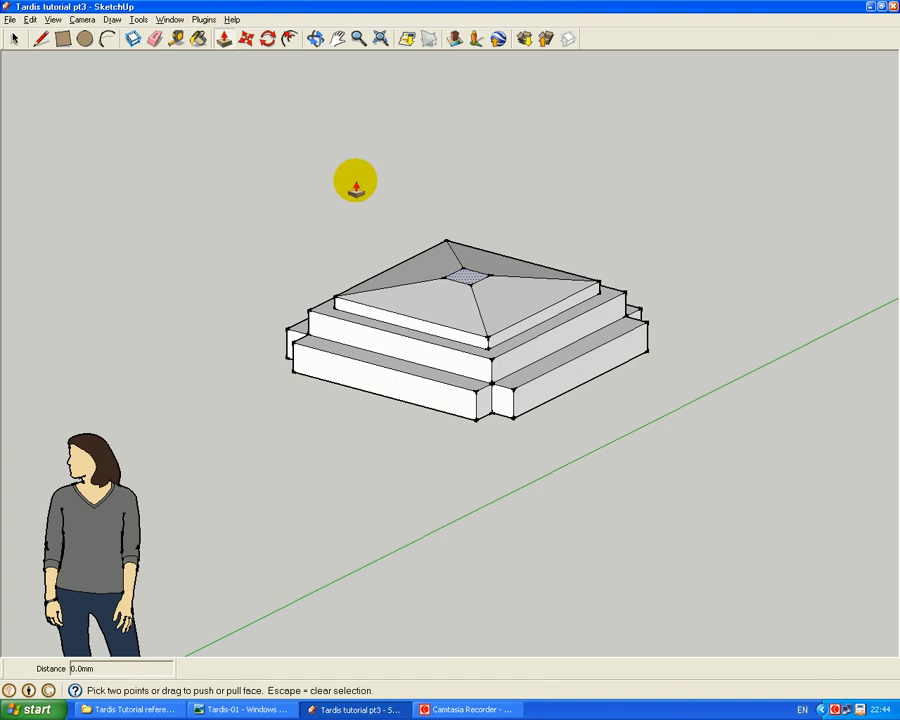
click(467, 284)
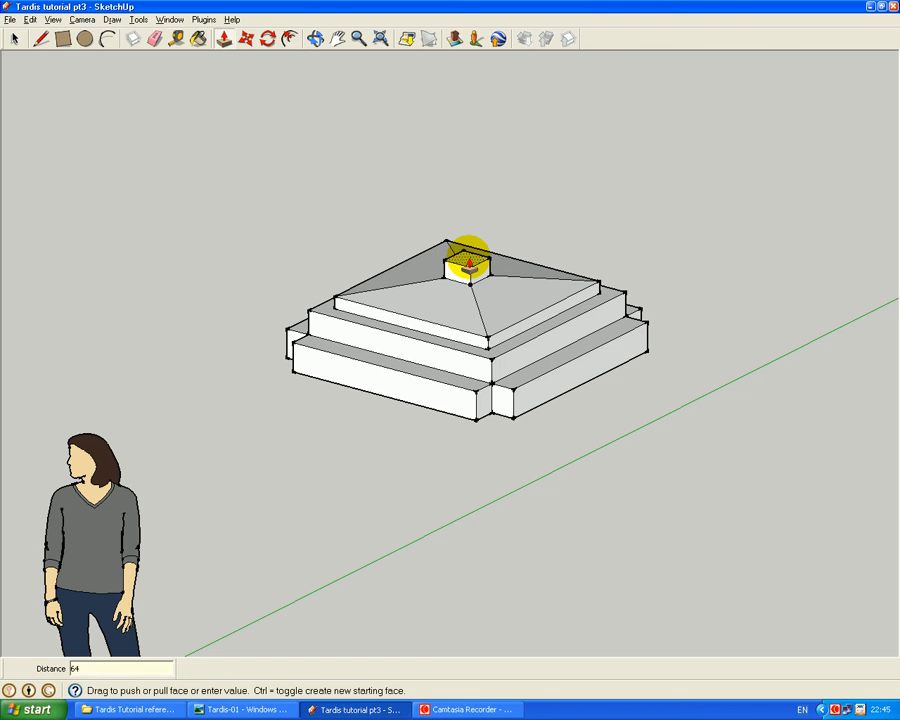
key(Return)
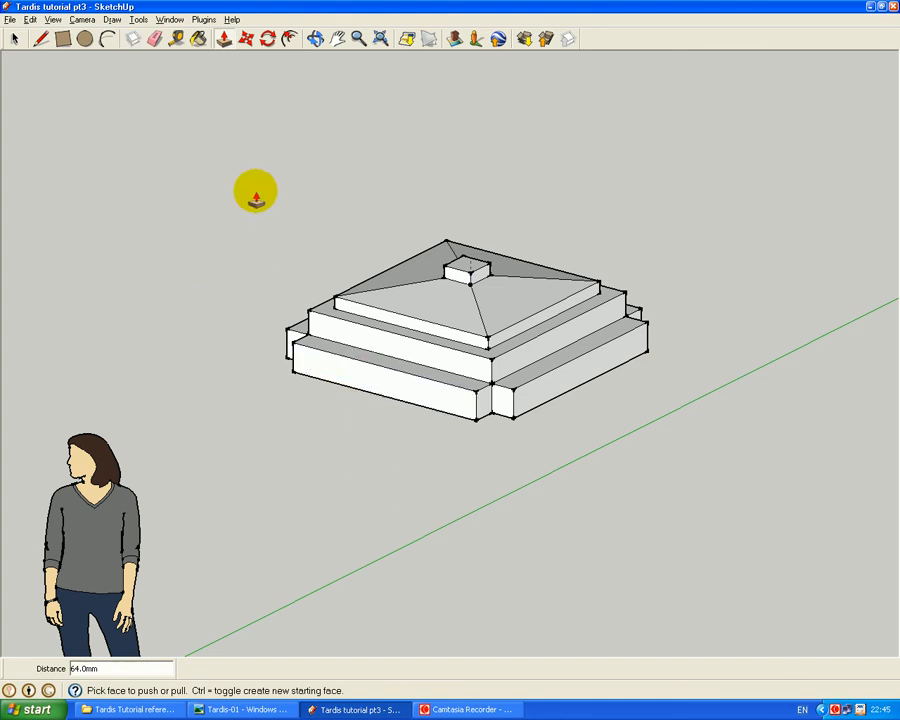
Step: Offset the outlines of two adjacent long side faces of the lowest tier inward by 25 mm
click(289, 39)
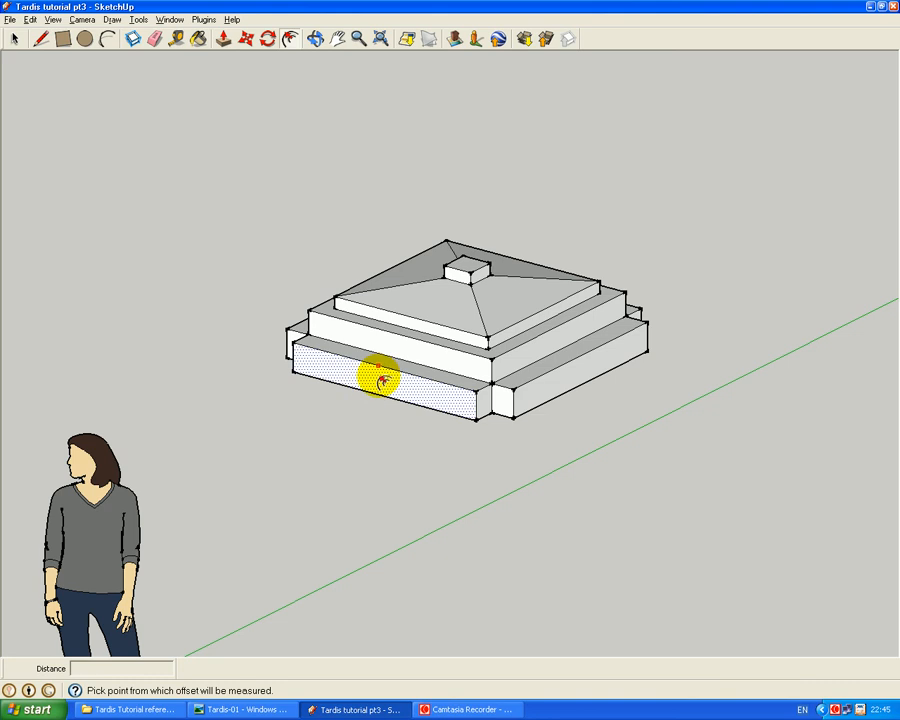
click(382, 378)
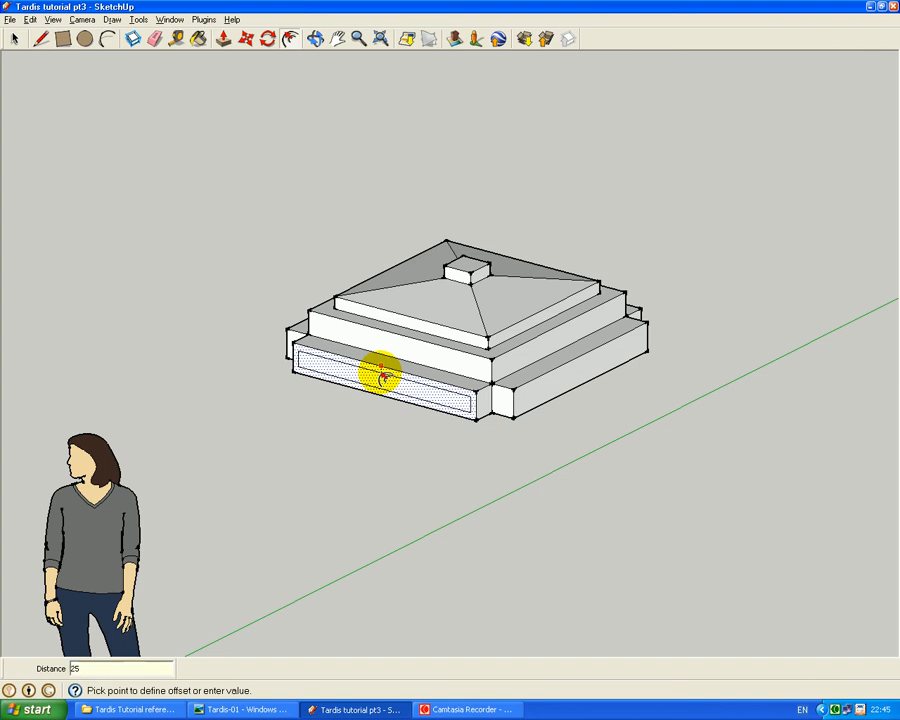
text(25)
key(Return)
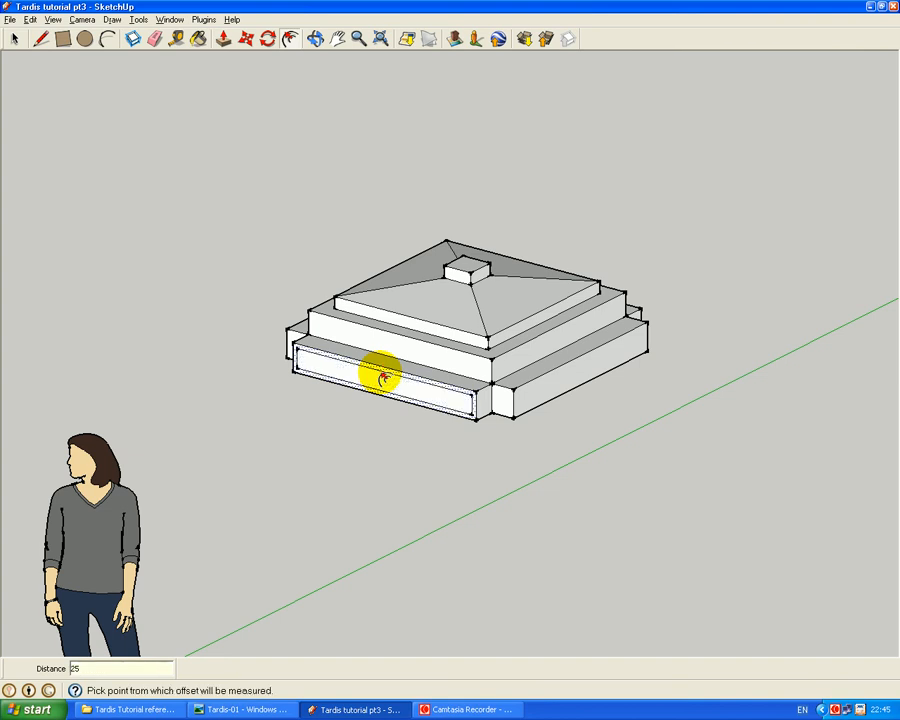
click(570, 370)
text(25)
key(Return)
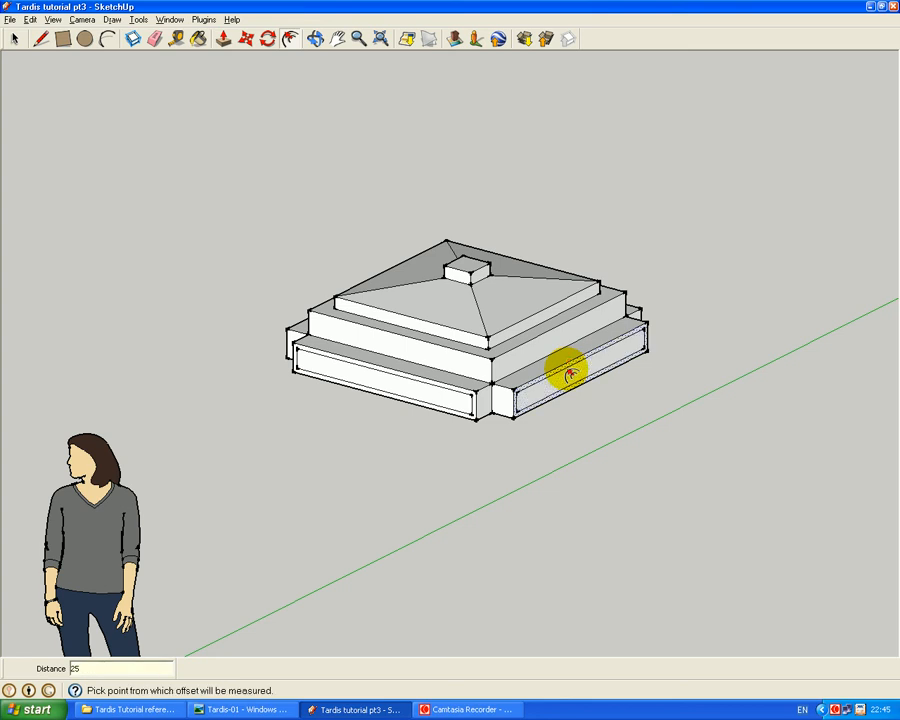
Step: Offset the outlines of the lowest tier's other two long side faces inward by 25 mm
click(316, 40)
drag(231, 241, 520, 342)
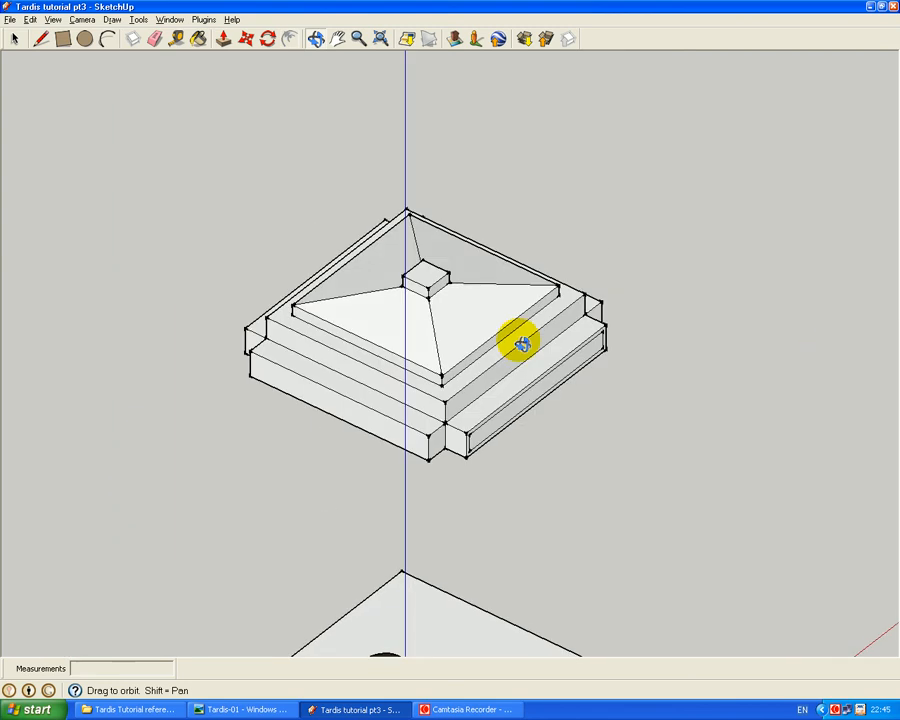
drag(331, 347, 806, 241)
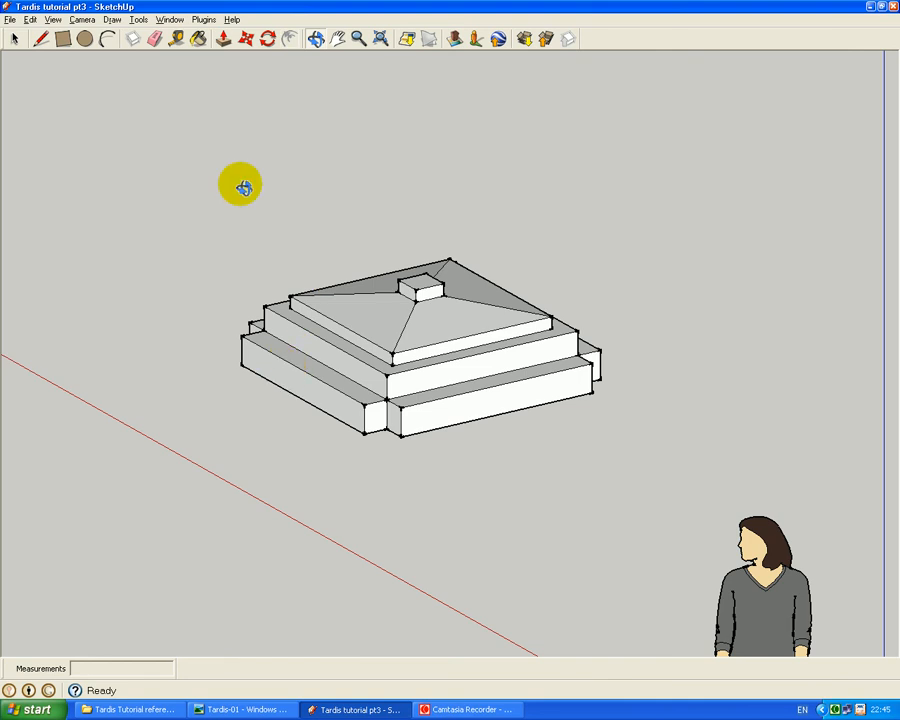
click(292, 40)
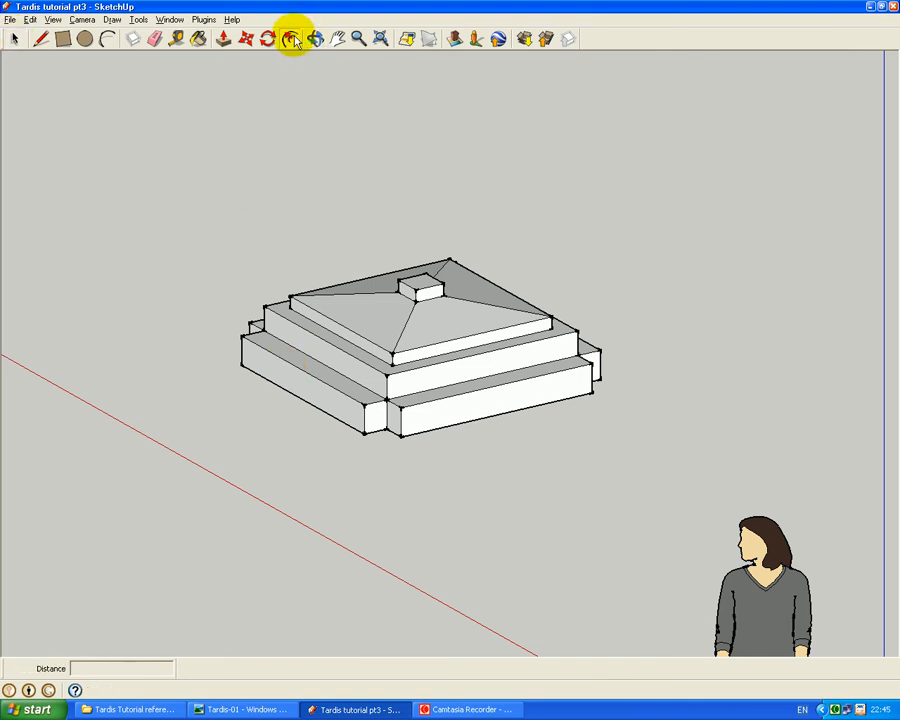
click(292, 373)
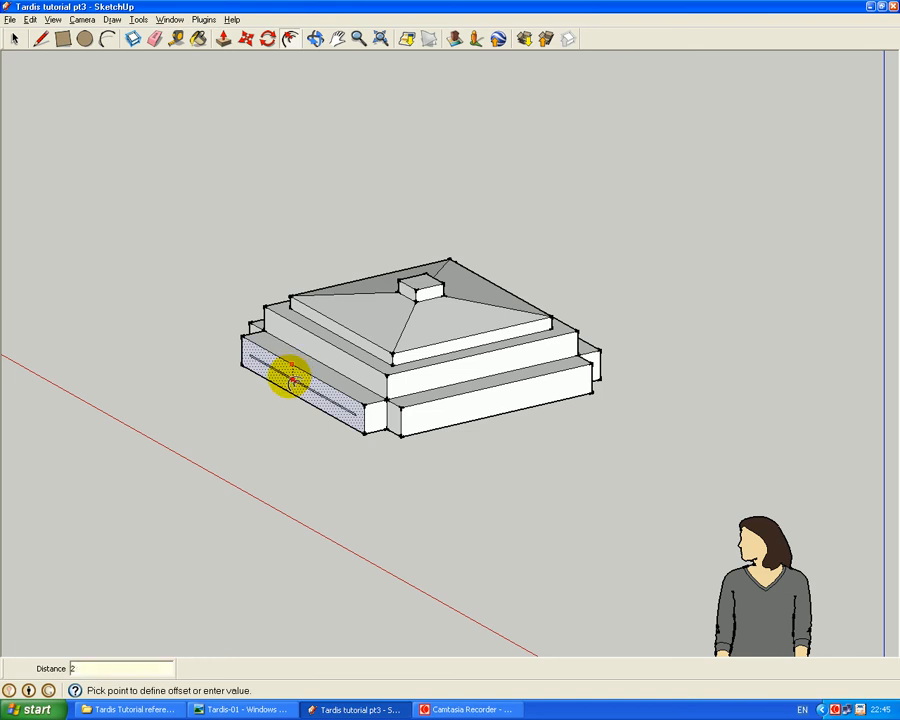
text(25)
key(Return)
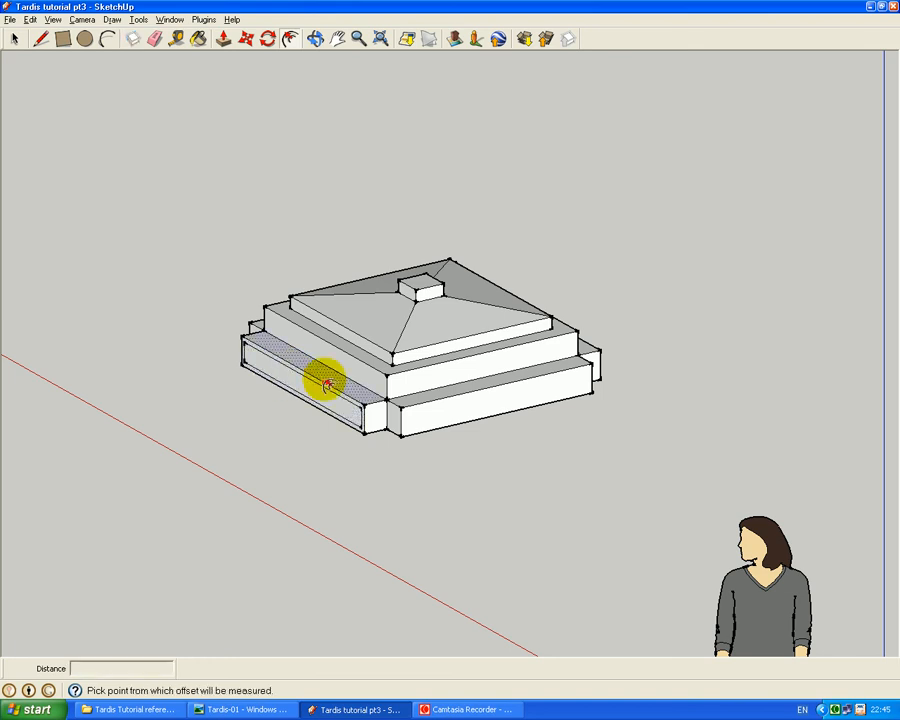
click(471, 401)
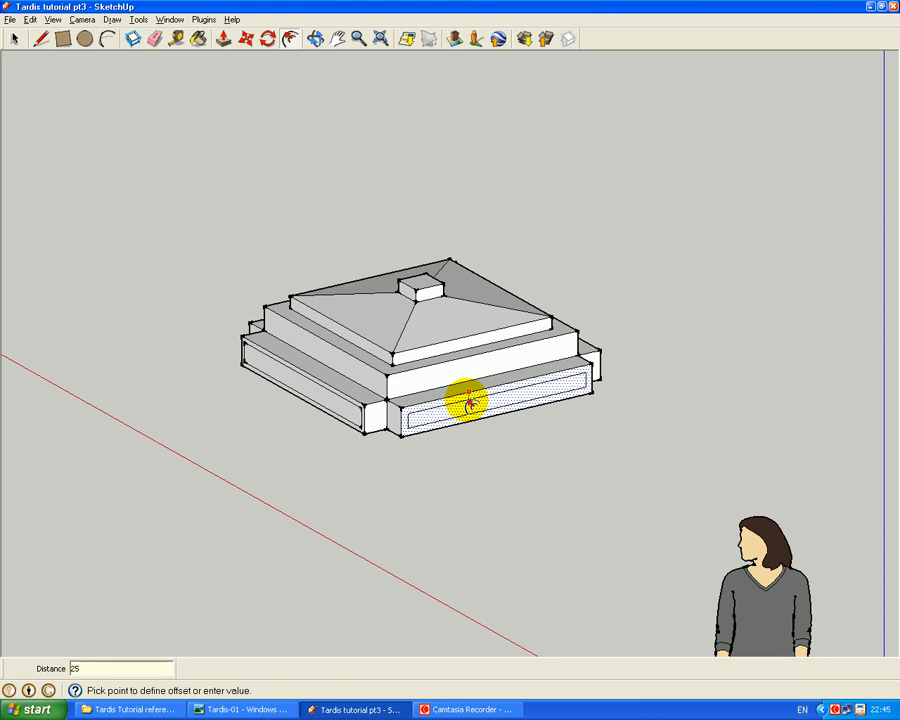
text(25)
key(Return)
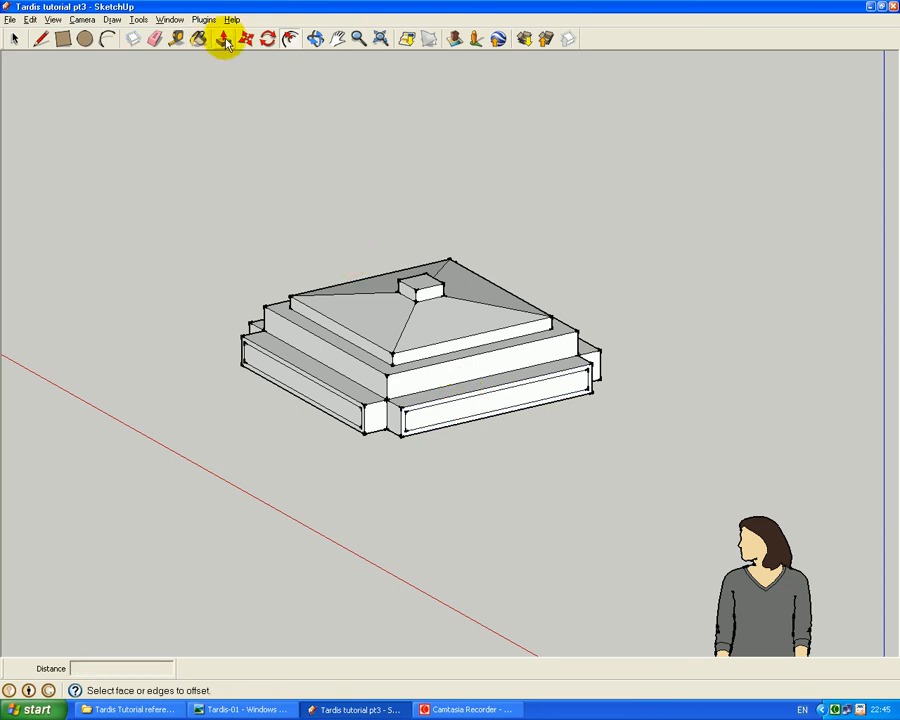
Step: Push the inner panels of these two side faces of the lowest tier inward by 10 mm
click(224, 40)
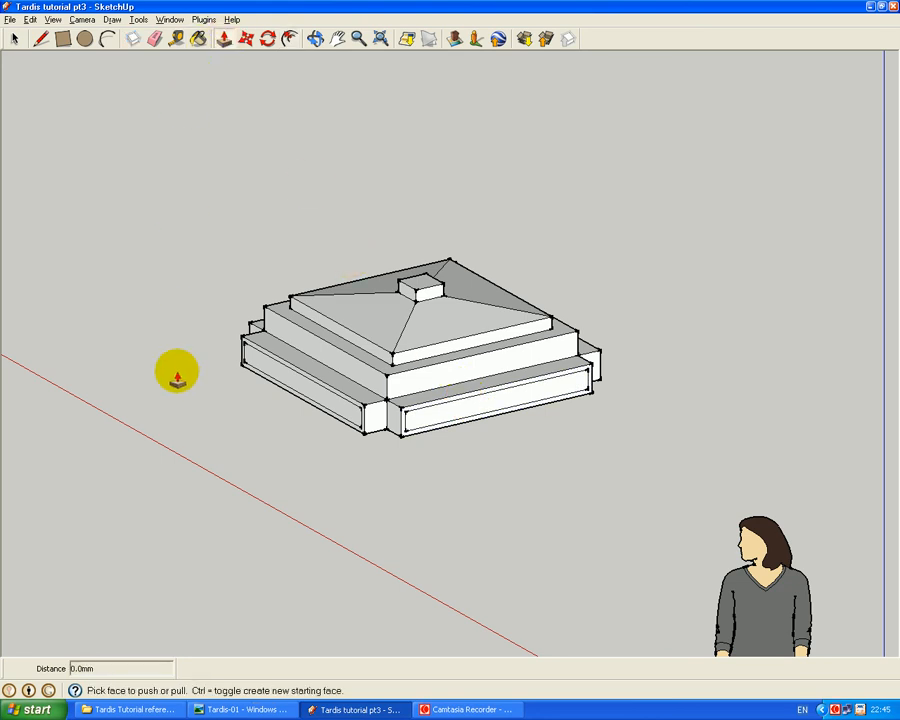
click(254, 362)
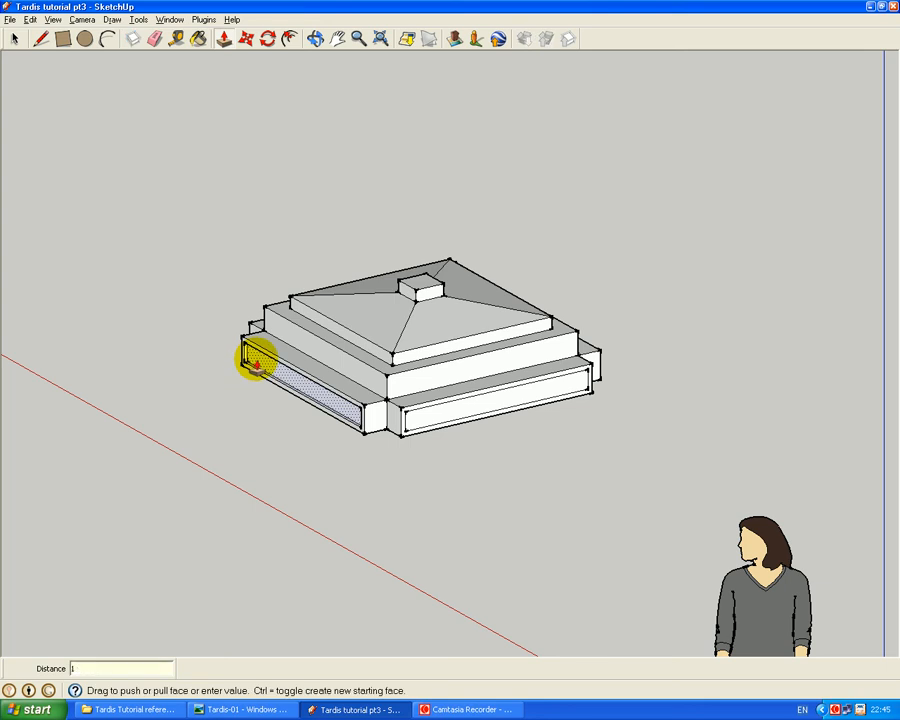
text(10)
key(Return)
click(434, 417)
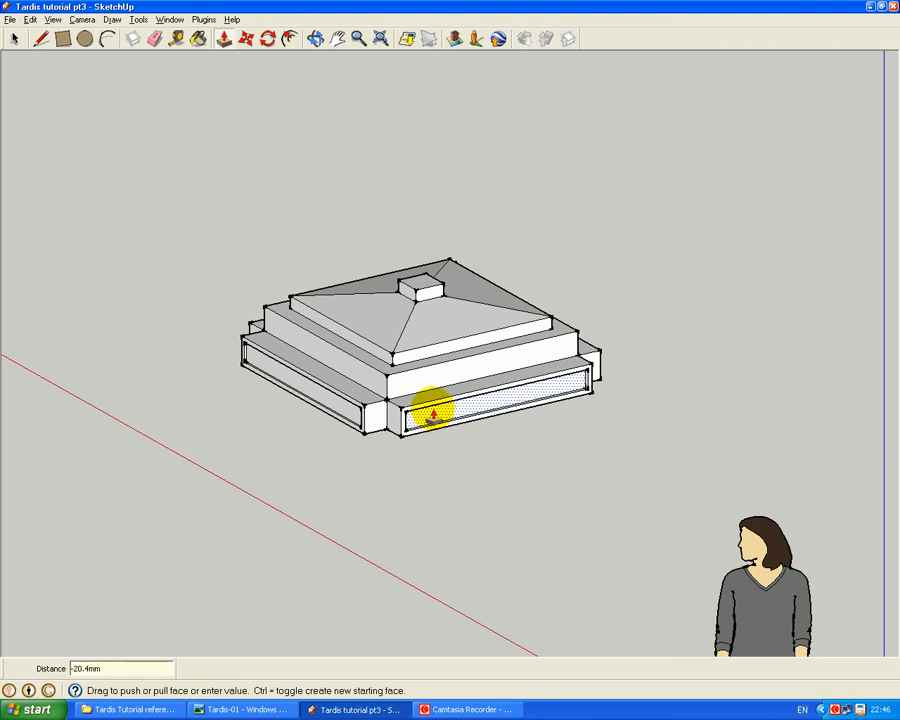
text(10)
key(Return)
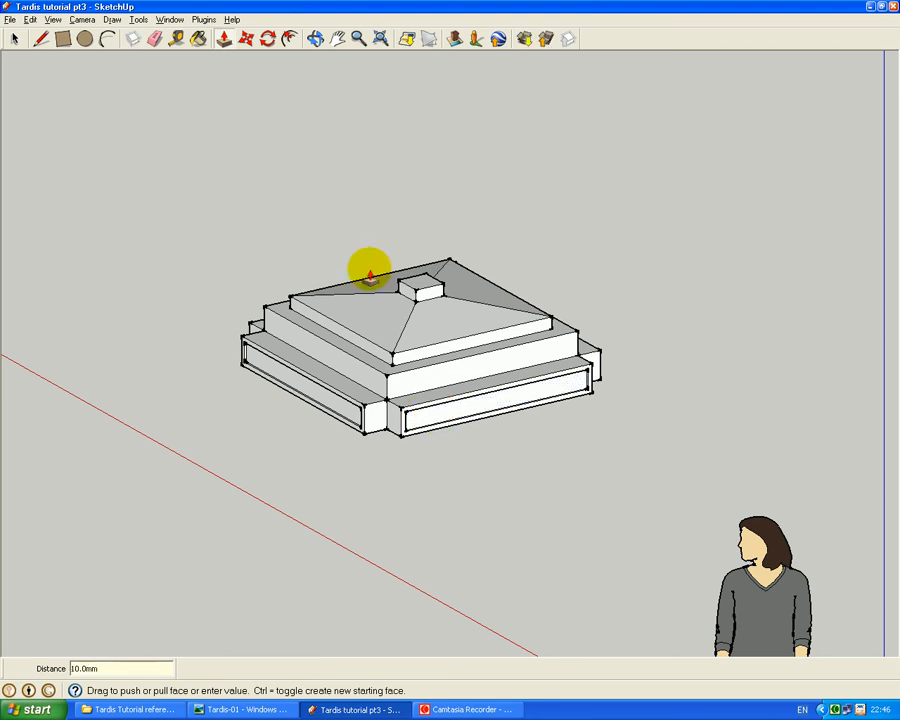
Step: Push the inner panels of the remaining two side faces of the lowest tier inward by 10 mm
click(316, 39)
drag(296, 309, 814, 356)
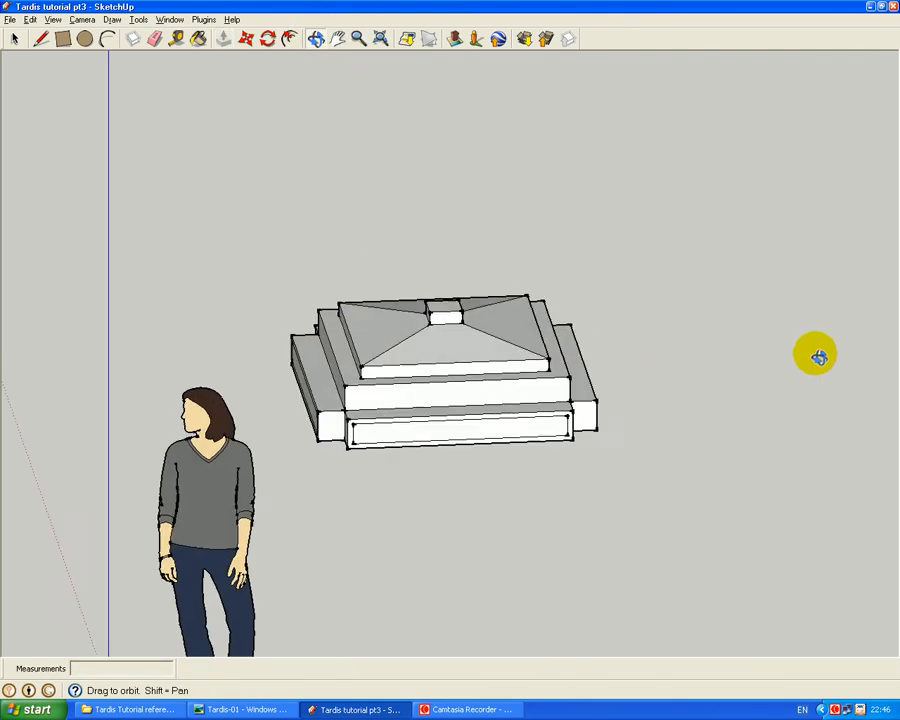
drag(420, 394, 622, 376)
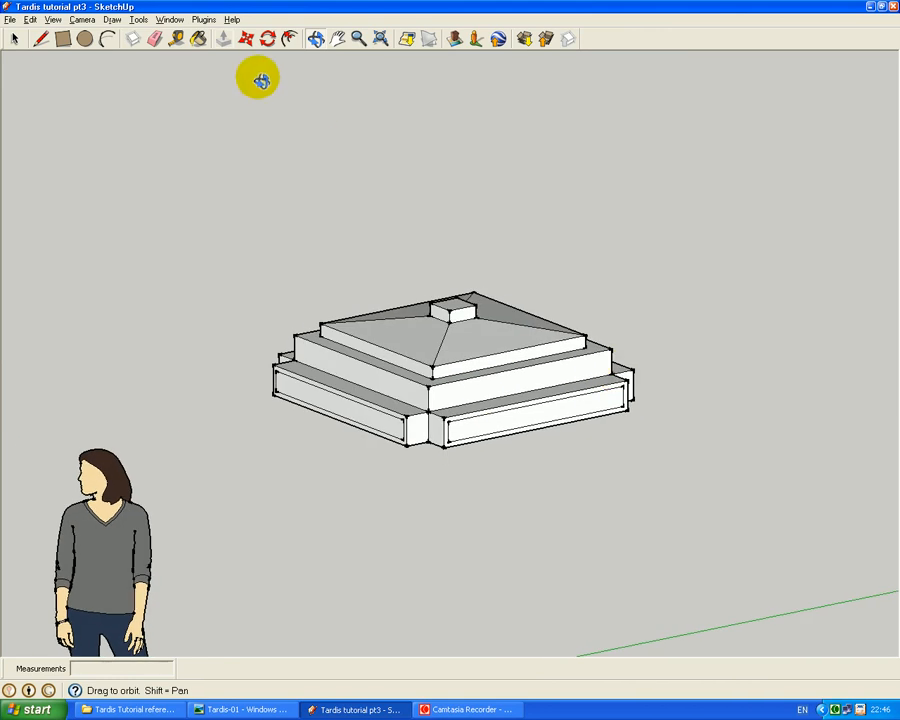
click(221, 38)
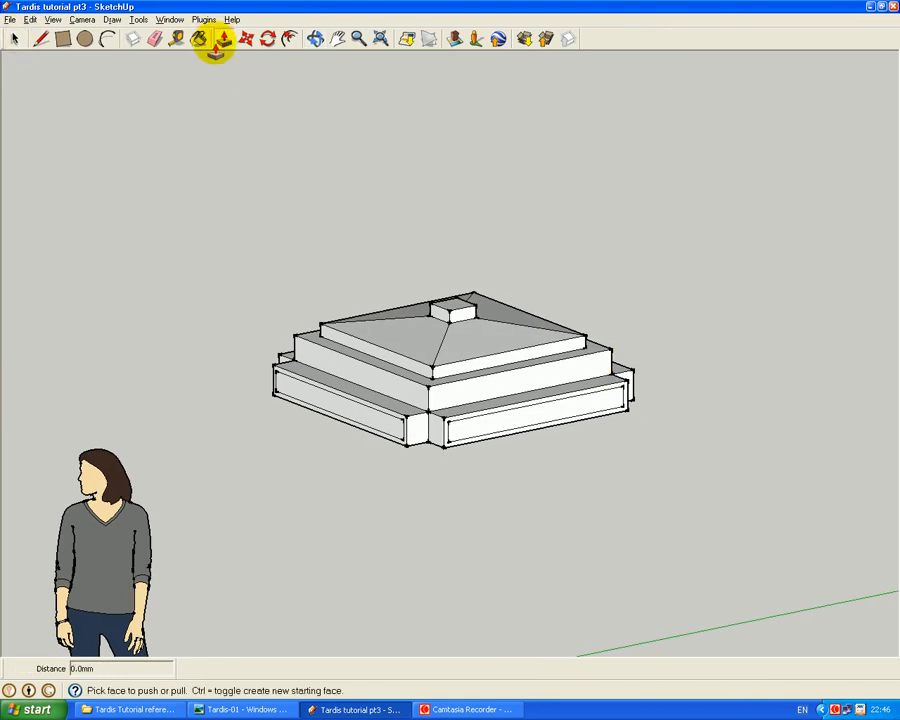
click(342, 413)
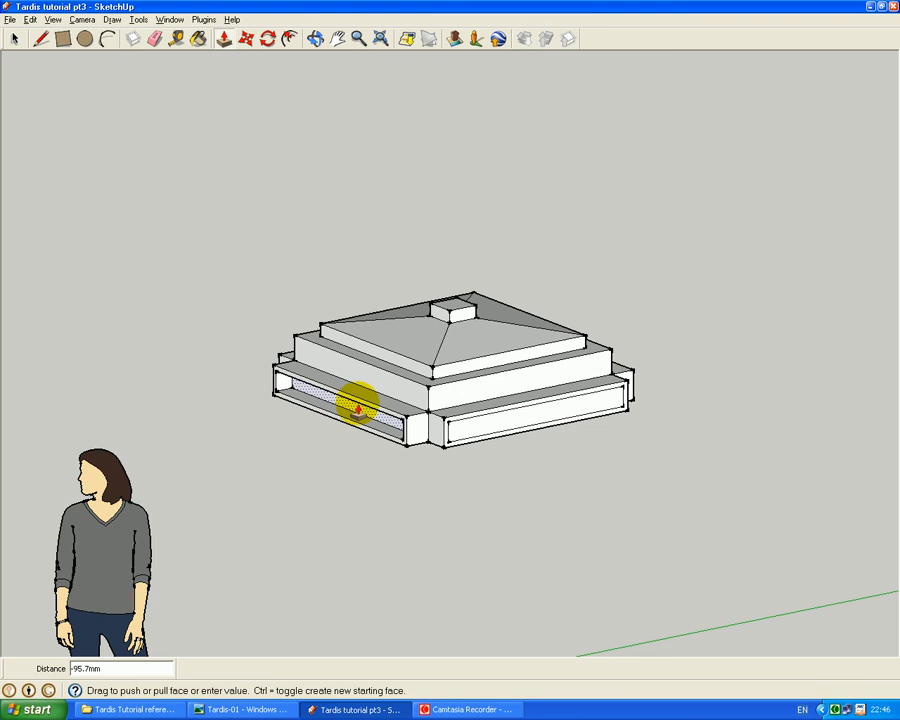
text(10)
key(Return)
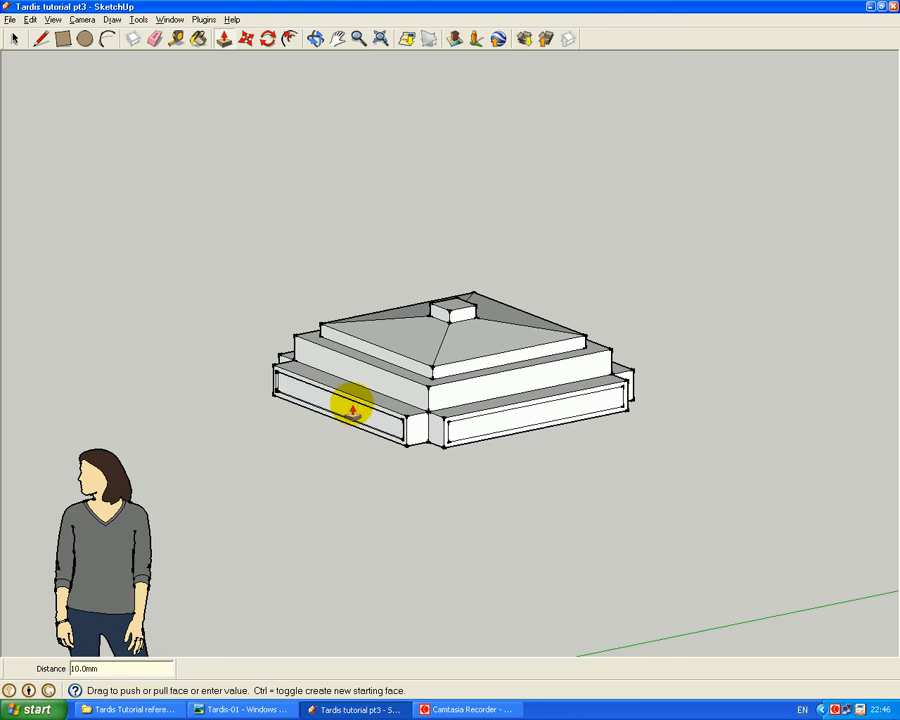
click(499, 422)
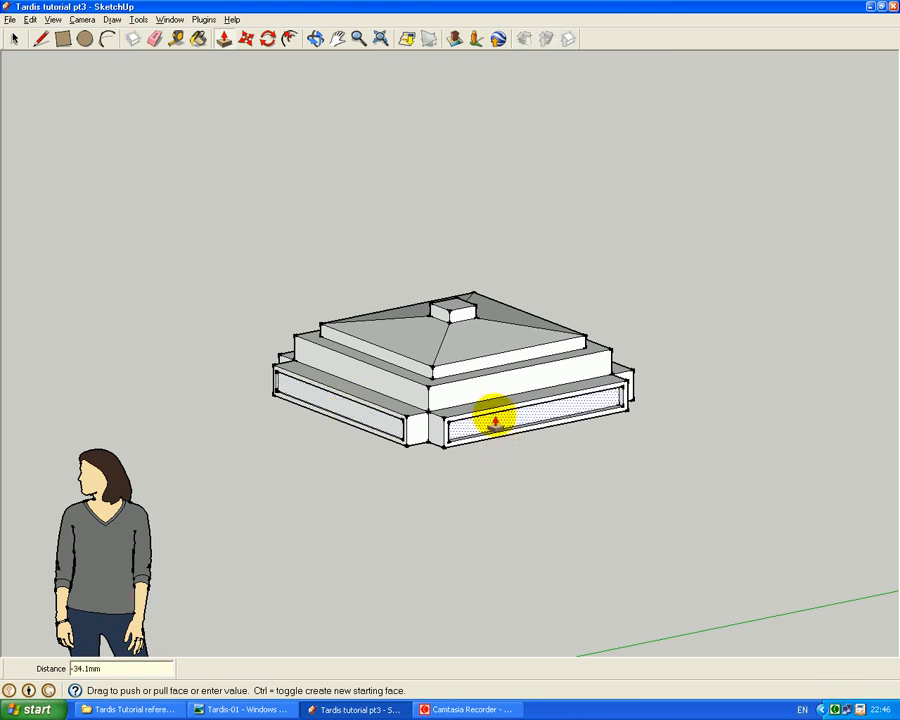
key(Return)
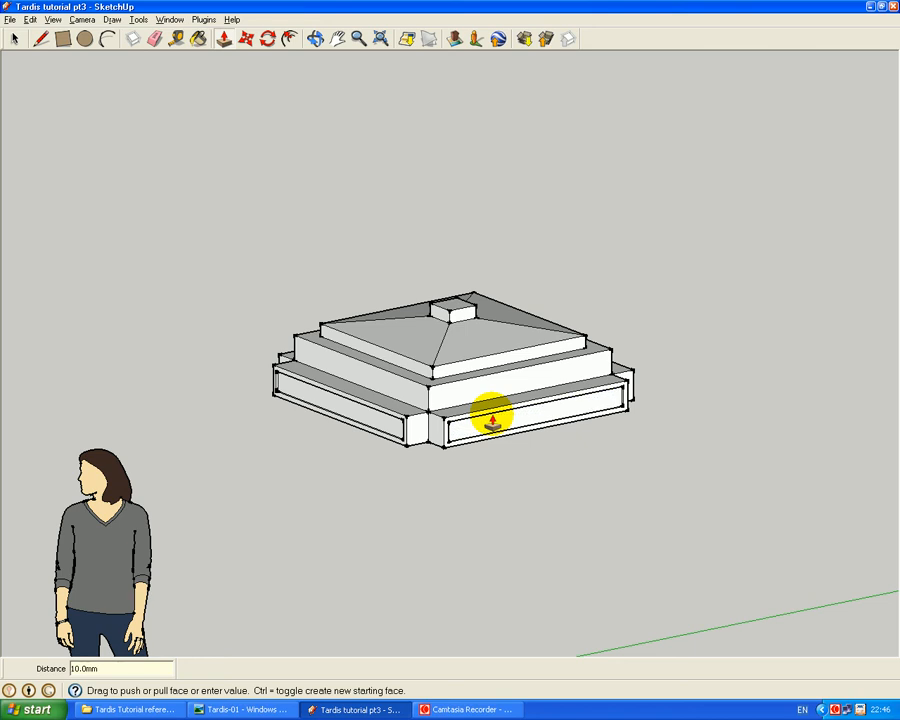
Step: Unhide the hidden lower part of the Tardis, with its doors, corner posts and base
click(315, 40)
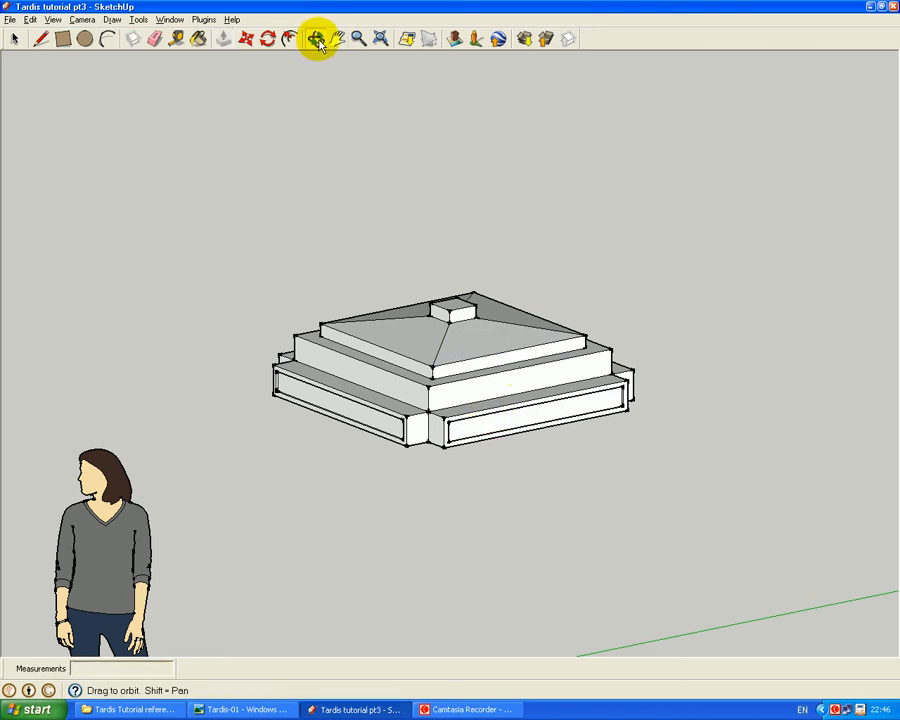
drag(279, 468, 412, 432)
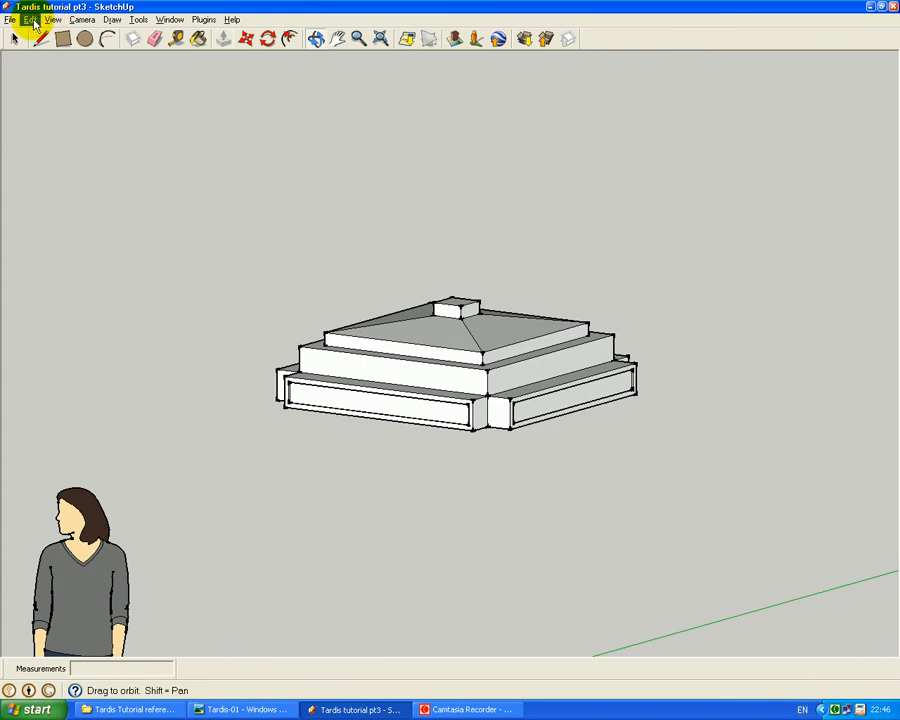
click(32, 20)
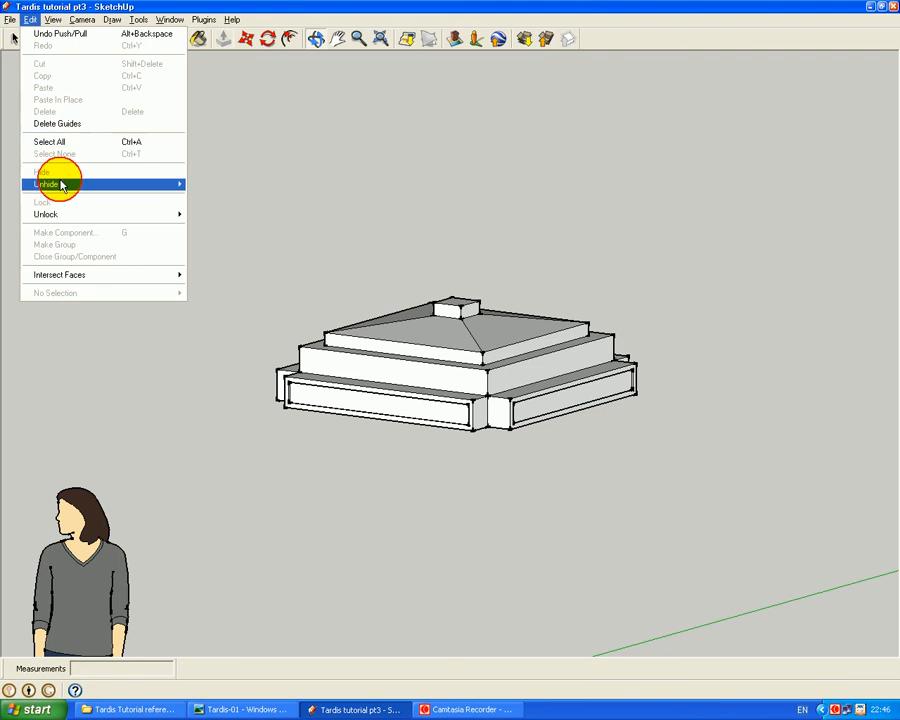
mouse_move(61, 186)
click(196, 208)
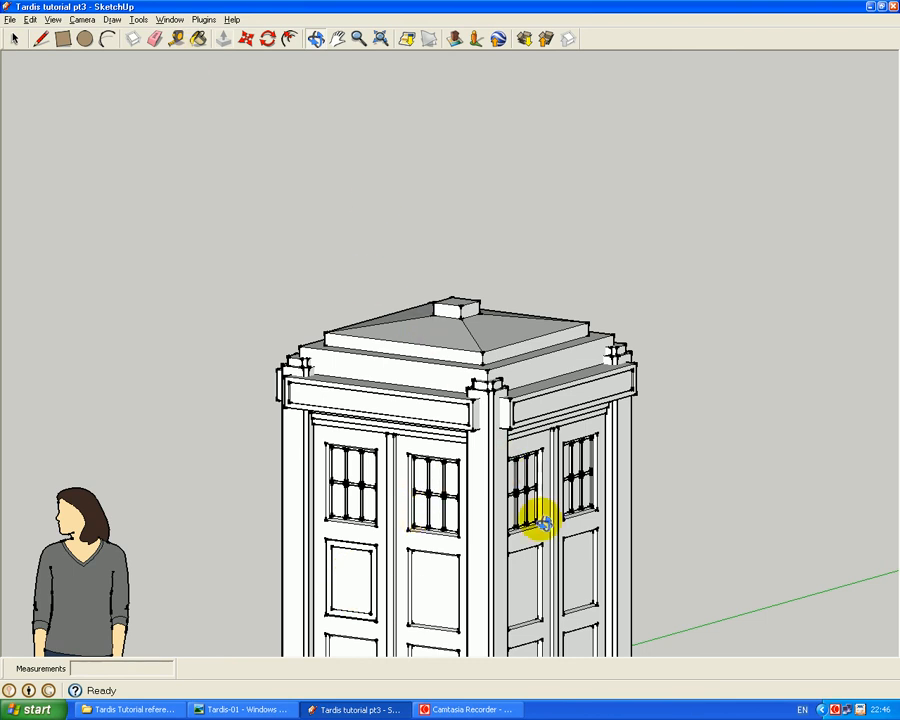
Step: Start a Maxwell Fire render of the complete Tardis, with the whole box and the standing figure in view
scroll(538, 522, down, 2)
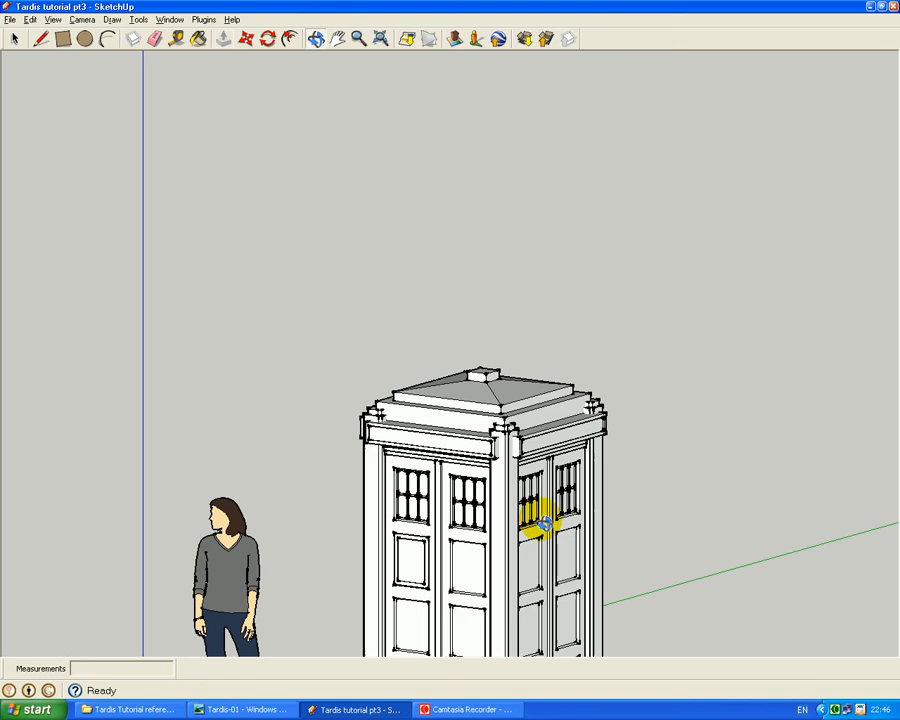
click(337, 38)
drag(530, 450, 540, 388)
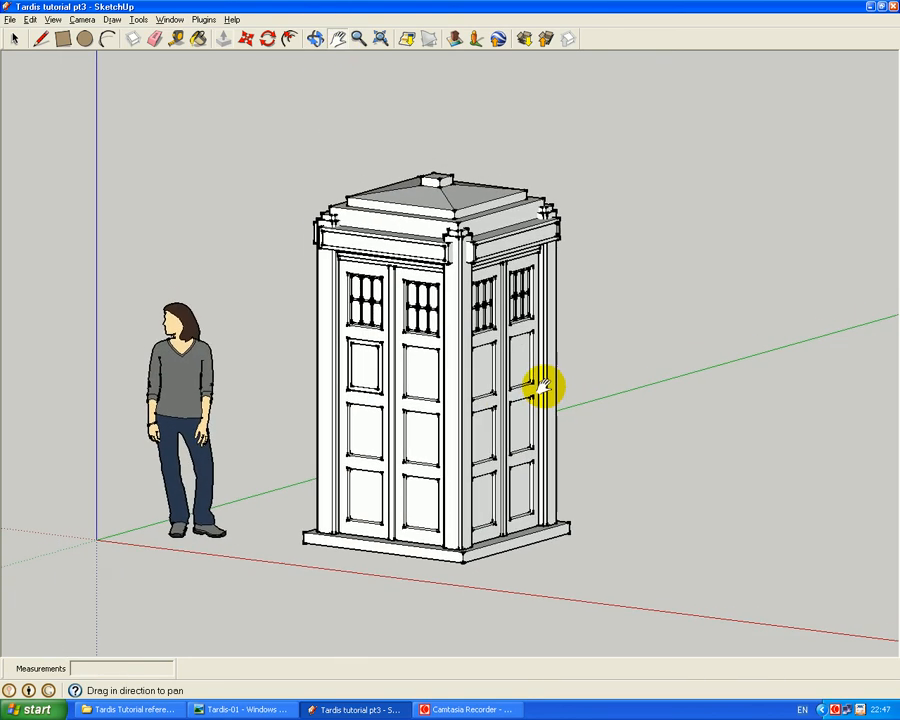
scroll(541, 390, down, 1)
scroll(541, 390, up, 3)
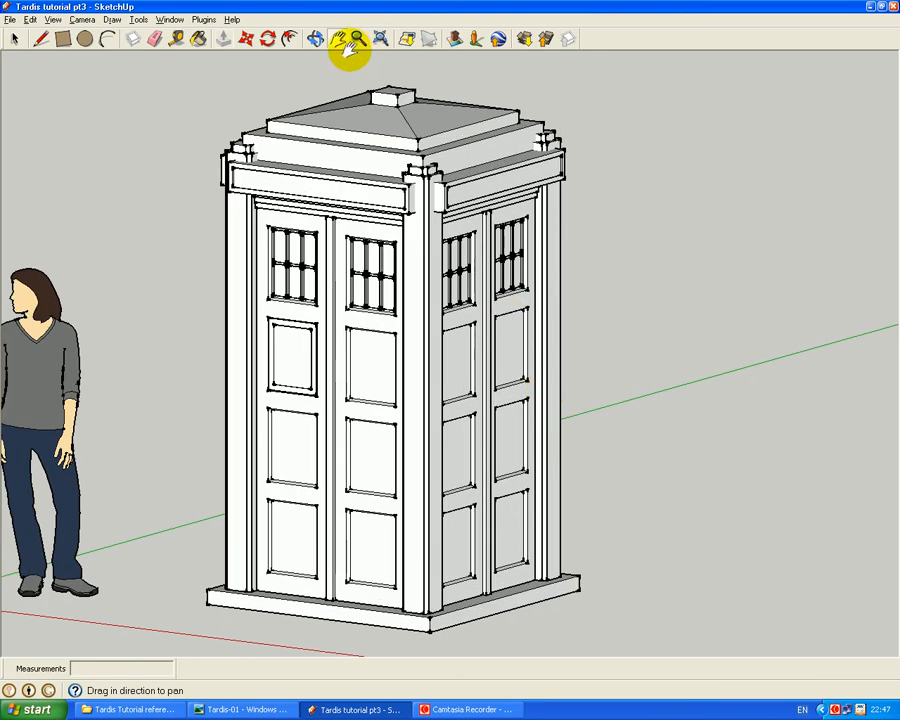
click(337, 46)
drag(261, 116, 356, 116)
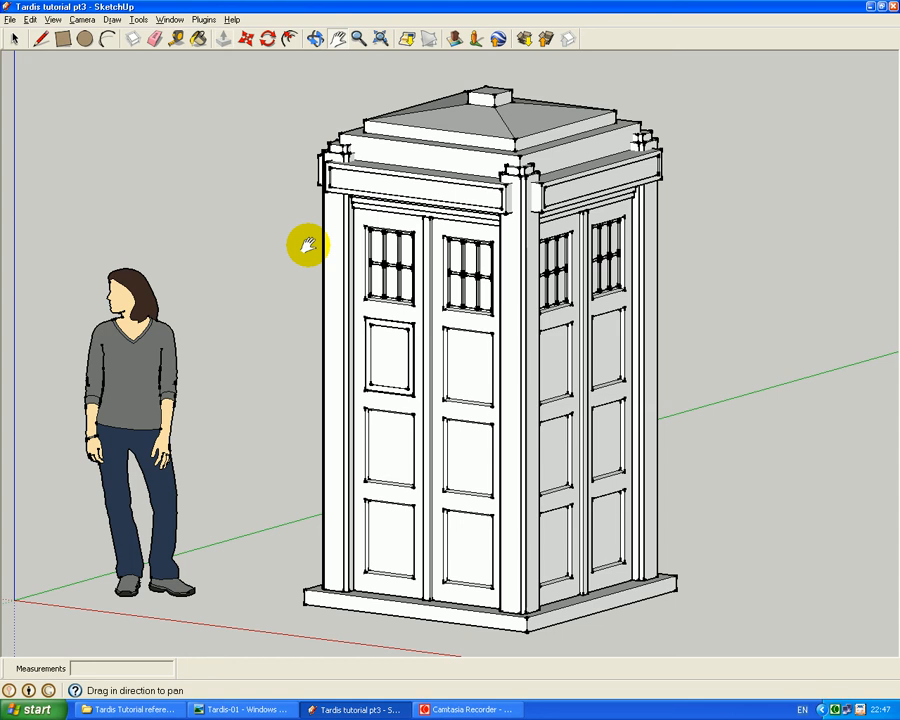
click(204, 20)
mouse_move(210, 36)
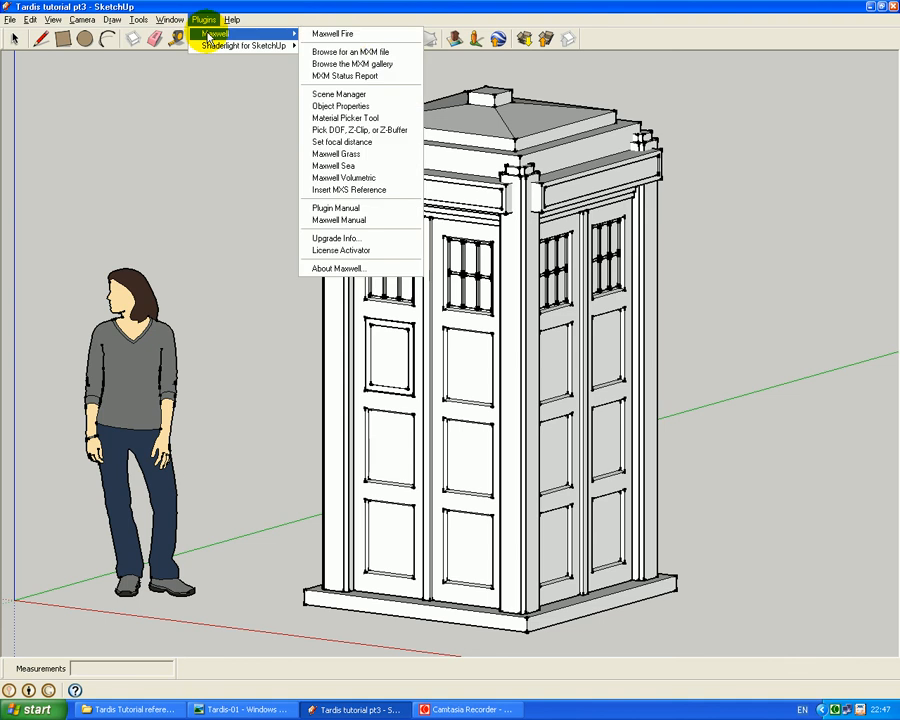
click(333, 33)
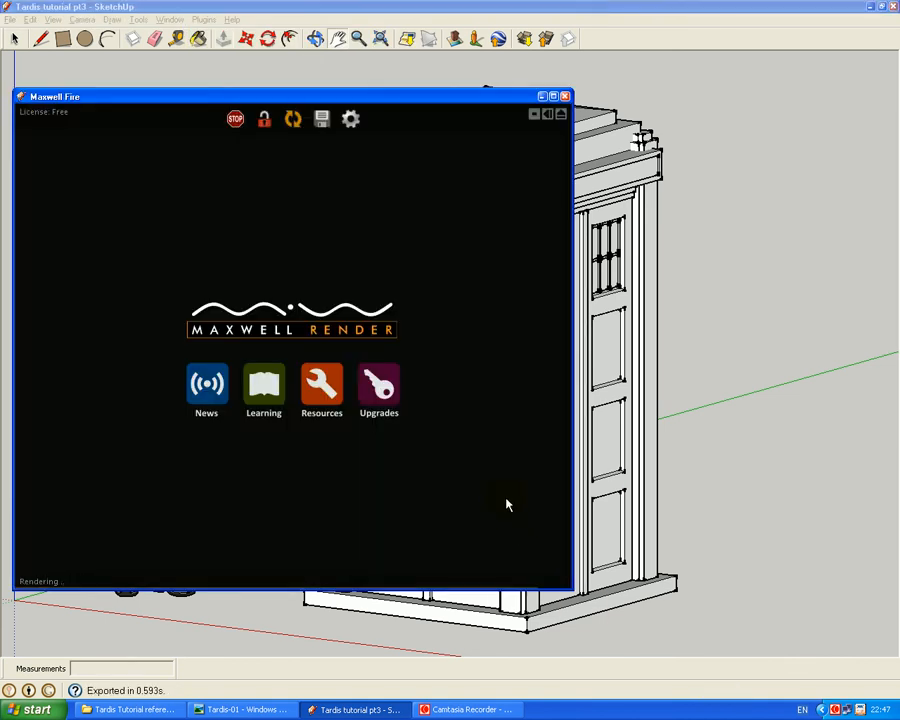